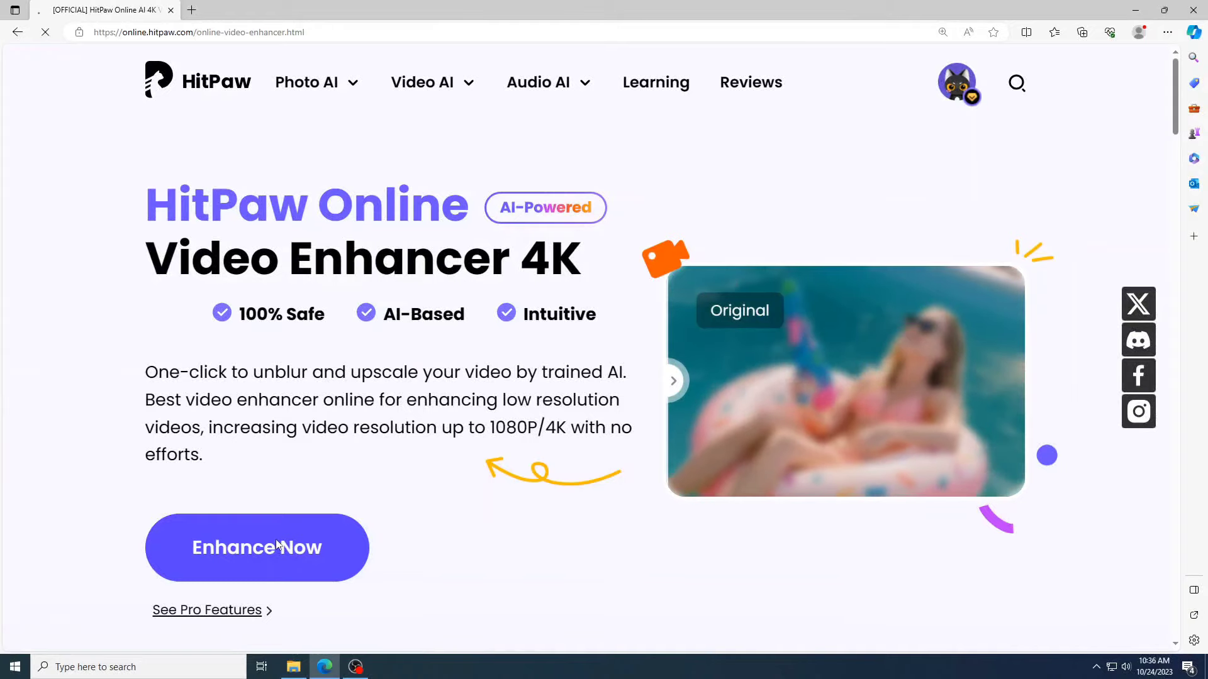
left_click(276, 545)
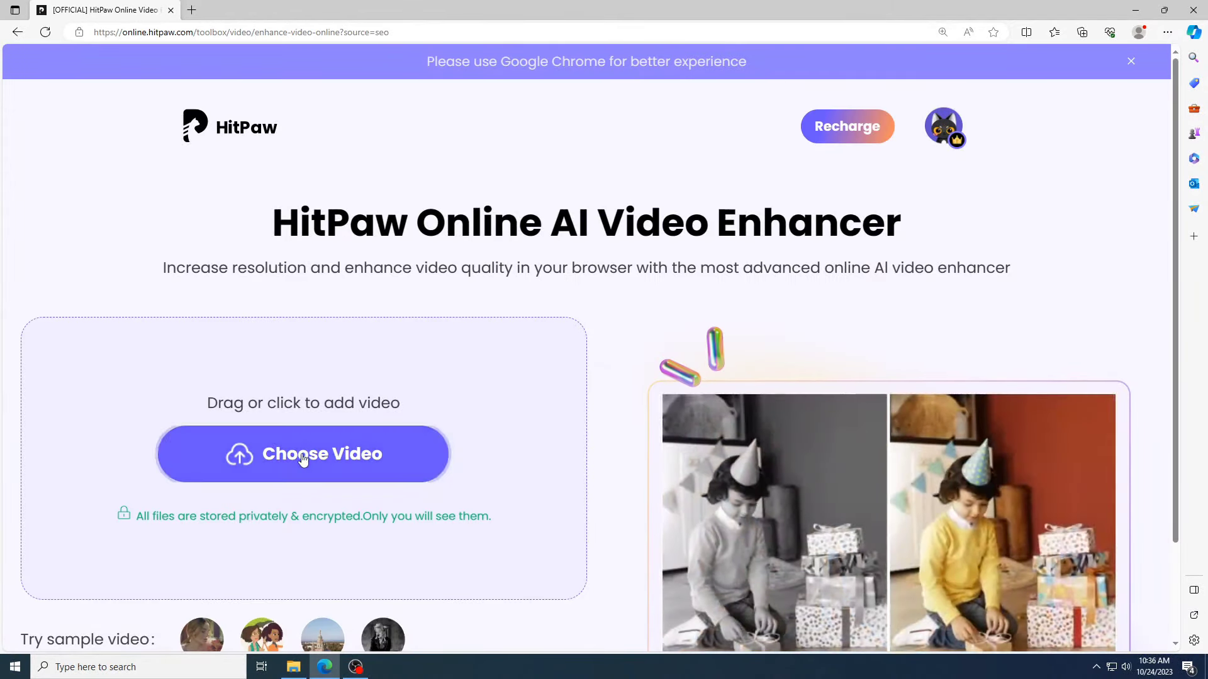
left_click(302, 458)
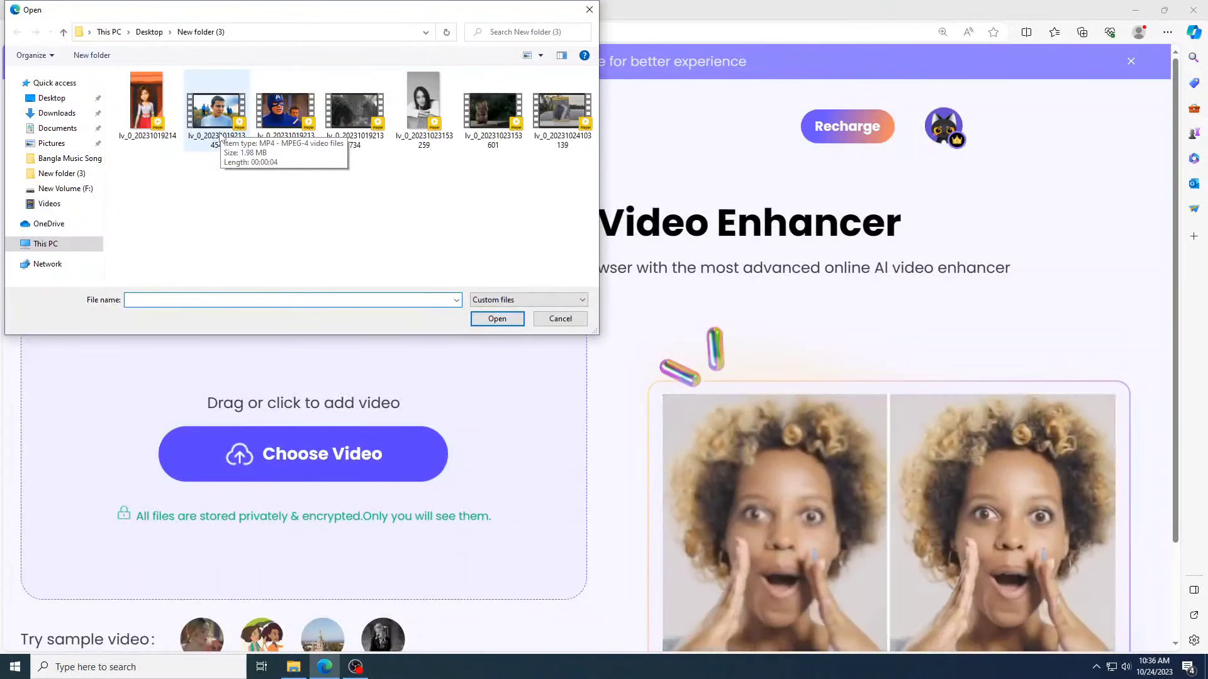
double_click(220, 137)
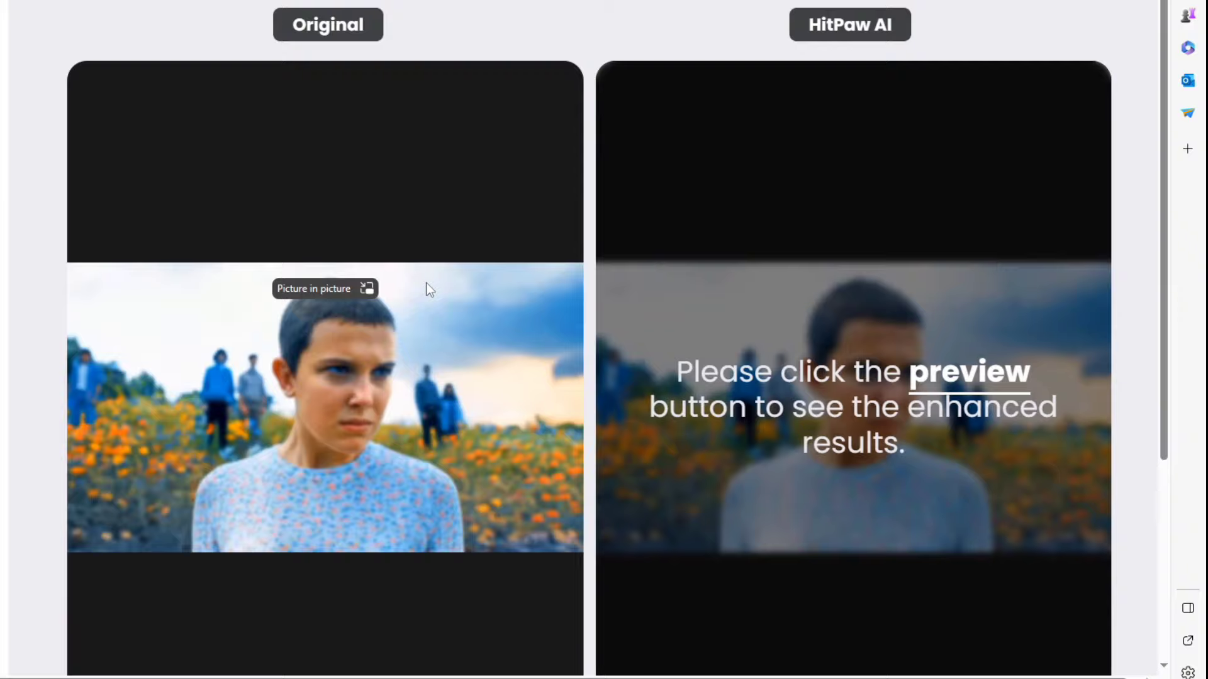
- Generate the Face Model preview of the uploaded clip and play the original and enhanced versions side by side
left_click(979, 378)
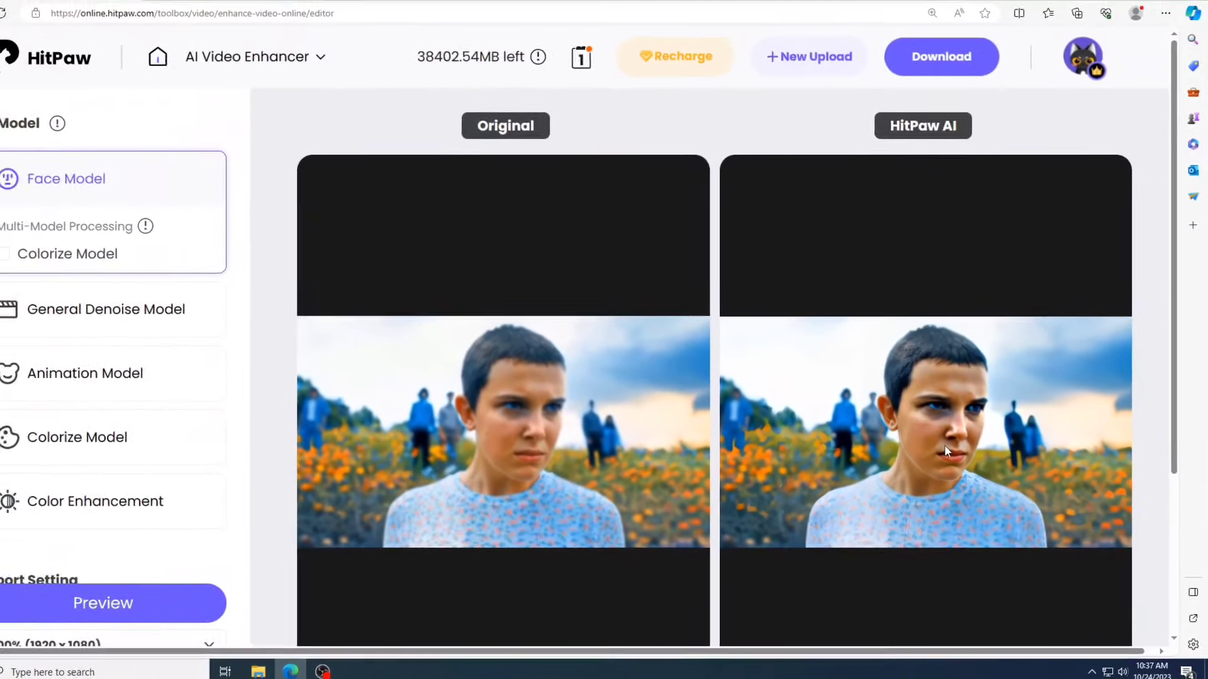
scroll(942, 445, "down", 2)
scroll(953, 448, "down", 2)
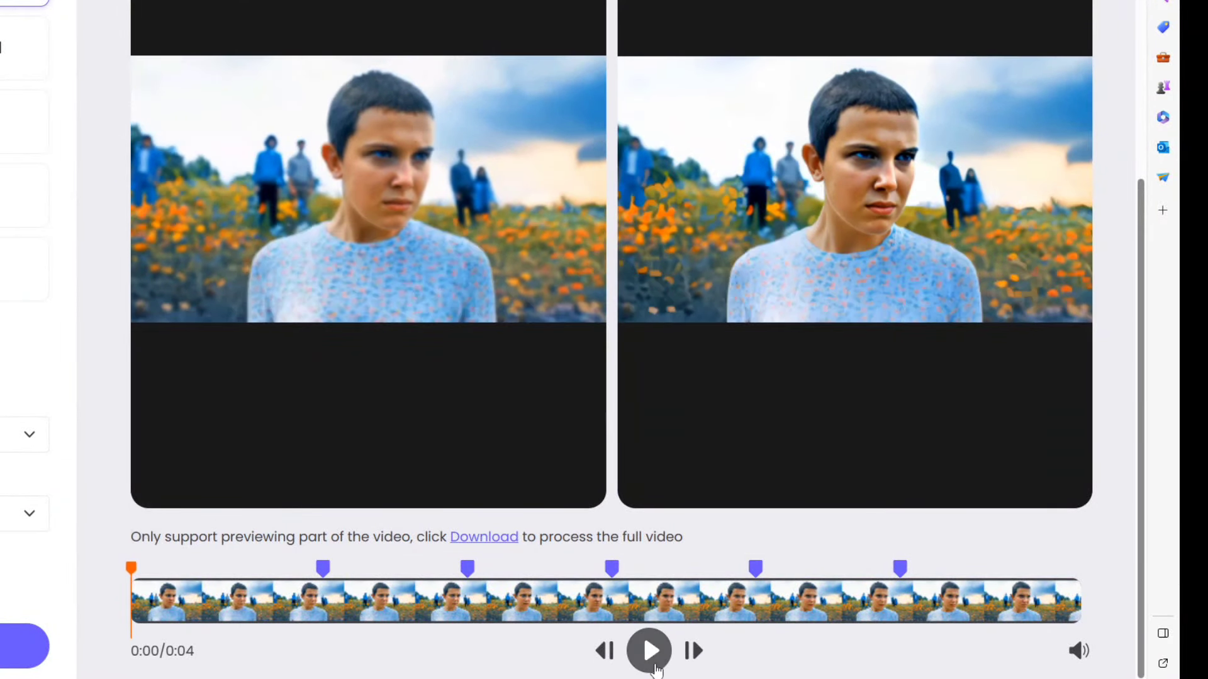
left_click(648, 666)
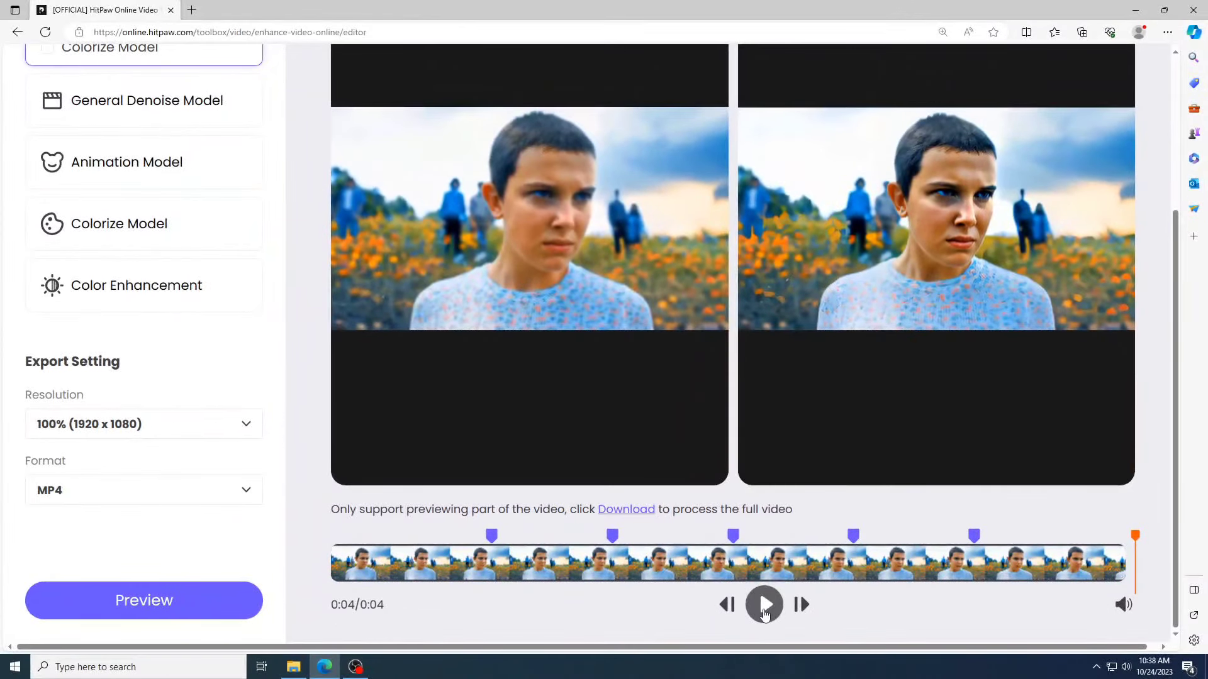
- Examine the available resolution and format options in the export settings
scroll(765, 613, "up", 3)
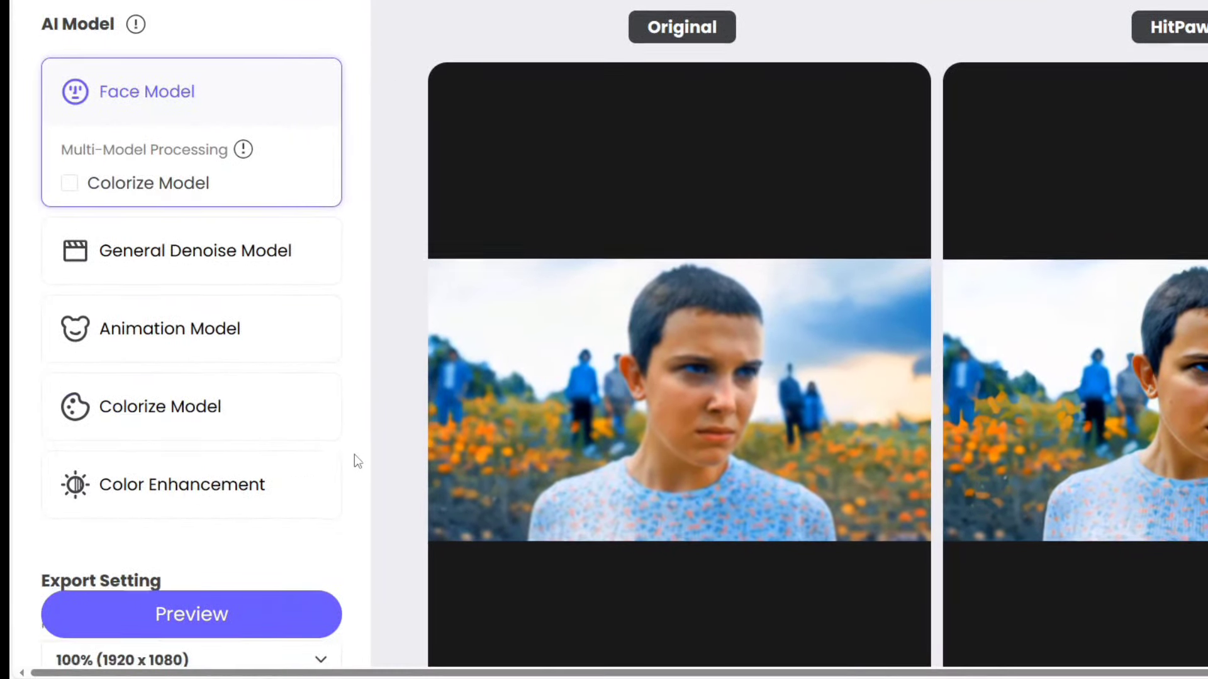
scroll(354, 456, "down", 5)
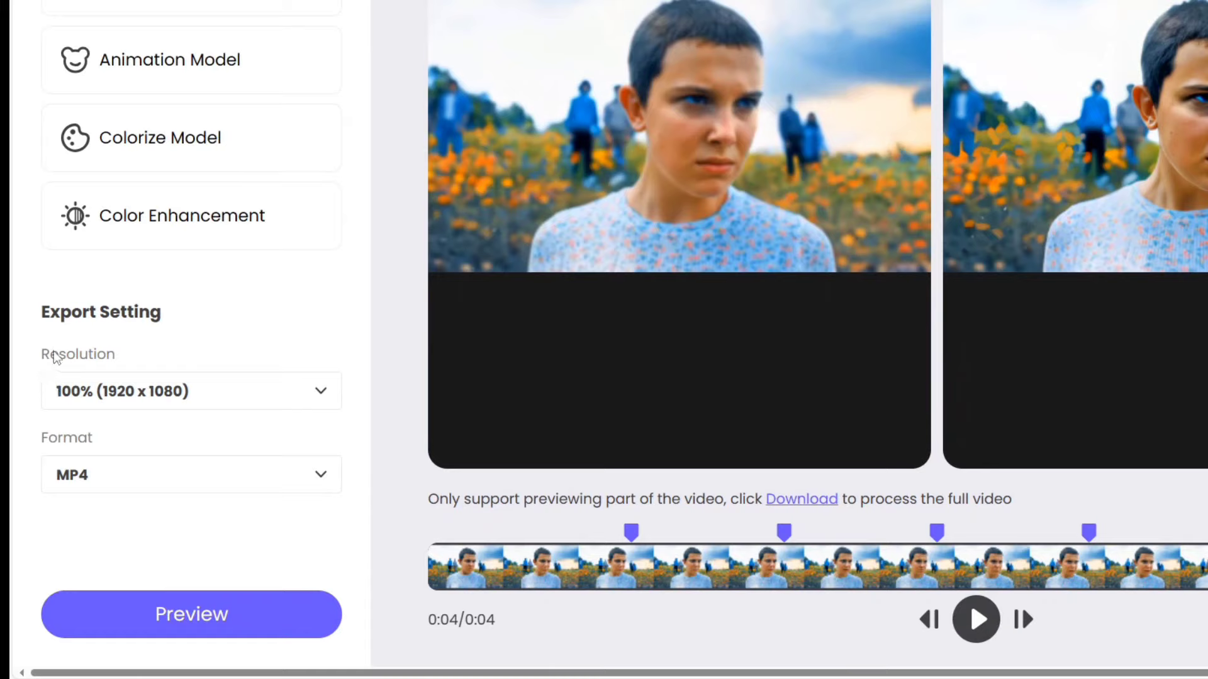
left_click(328, 401)
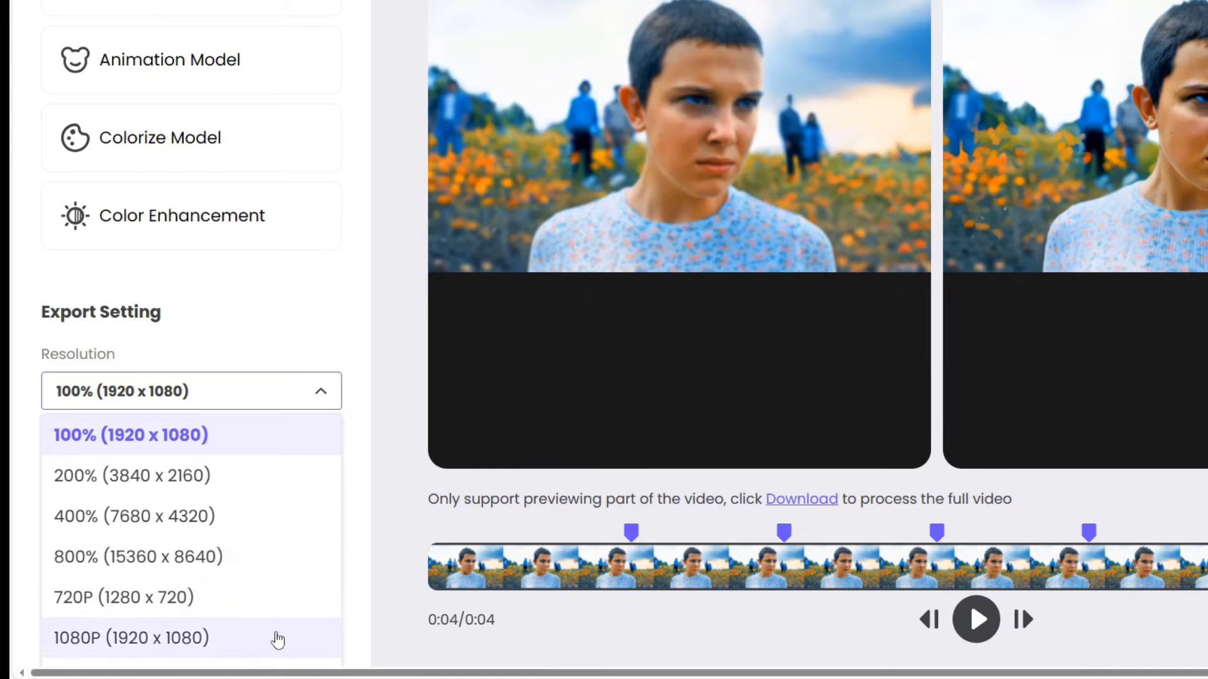
scroll(275, 640, "down", 1)
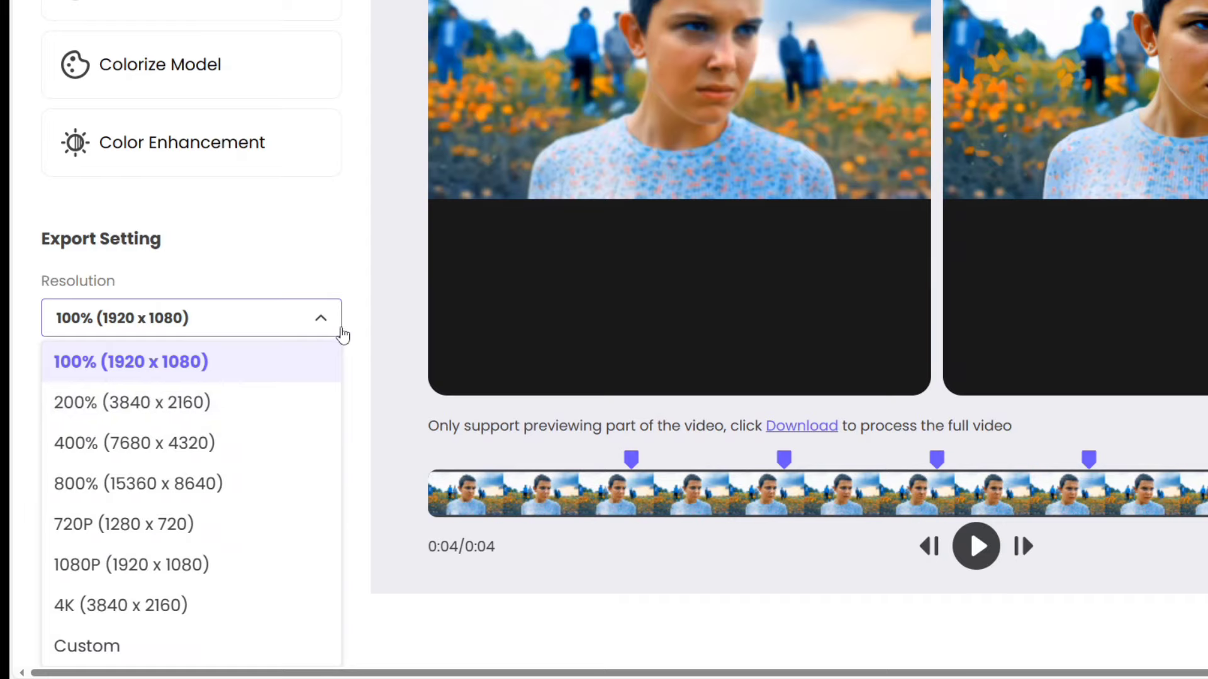
left_click(321, 318)
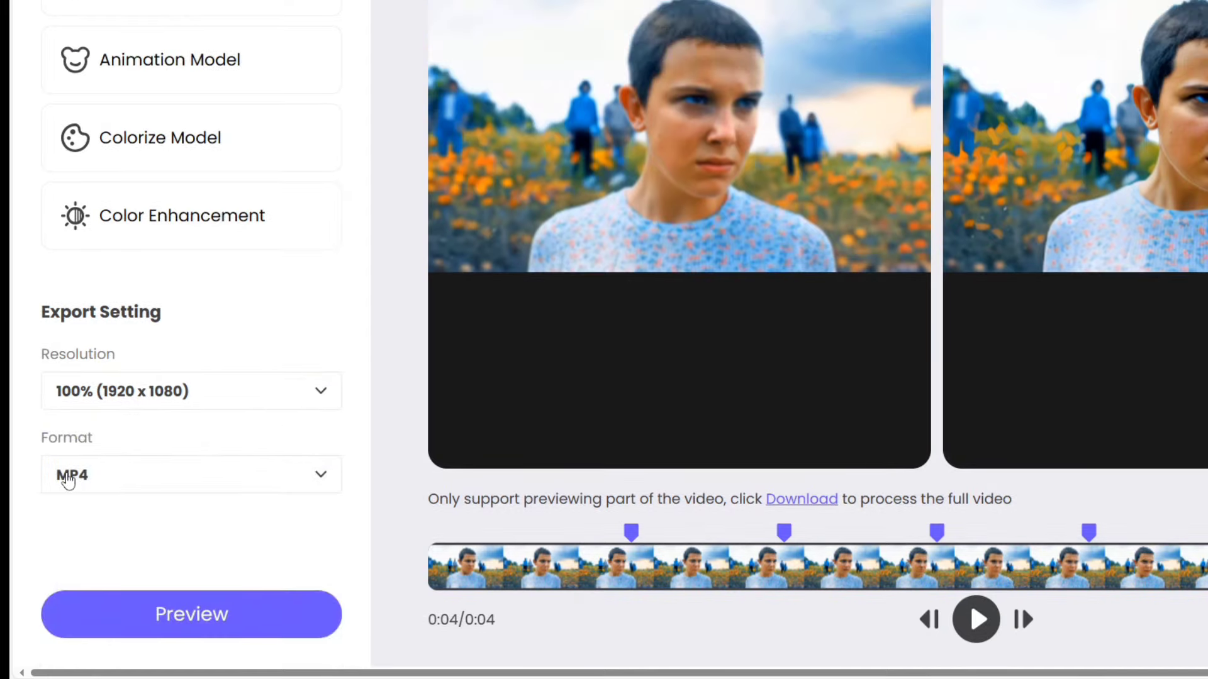
left_click(321, 475)
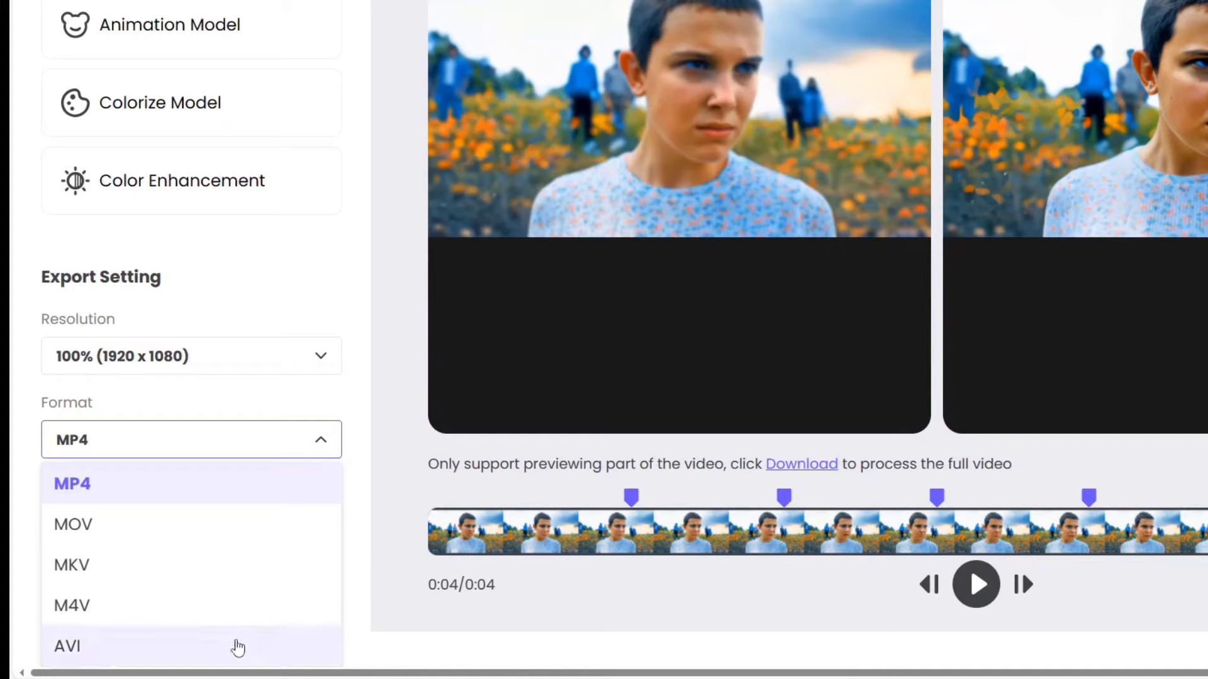
left_click(322, 445)
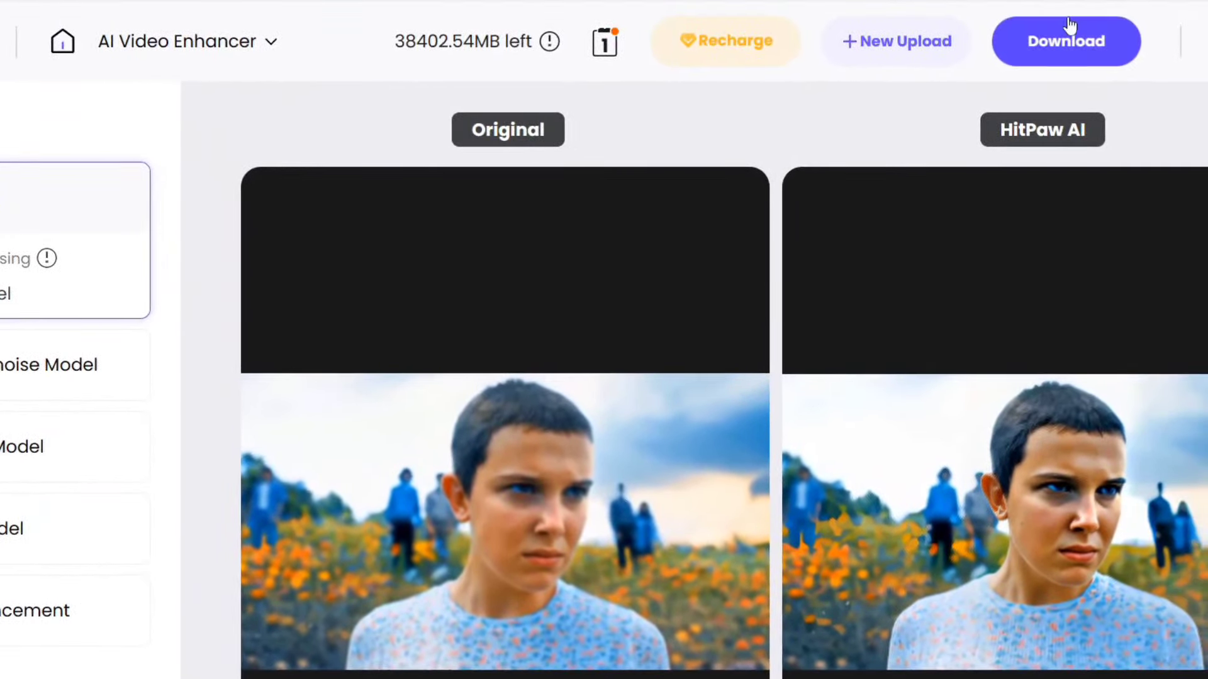
- Submit the full video for enhanced download, with the notification email address filled in, and dismiss the submission notice
left_click(1066, 45)
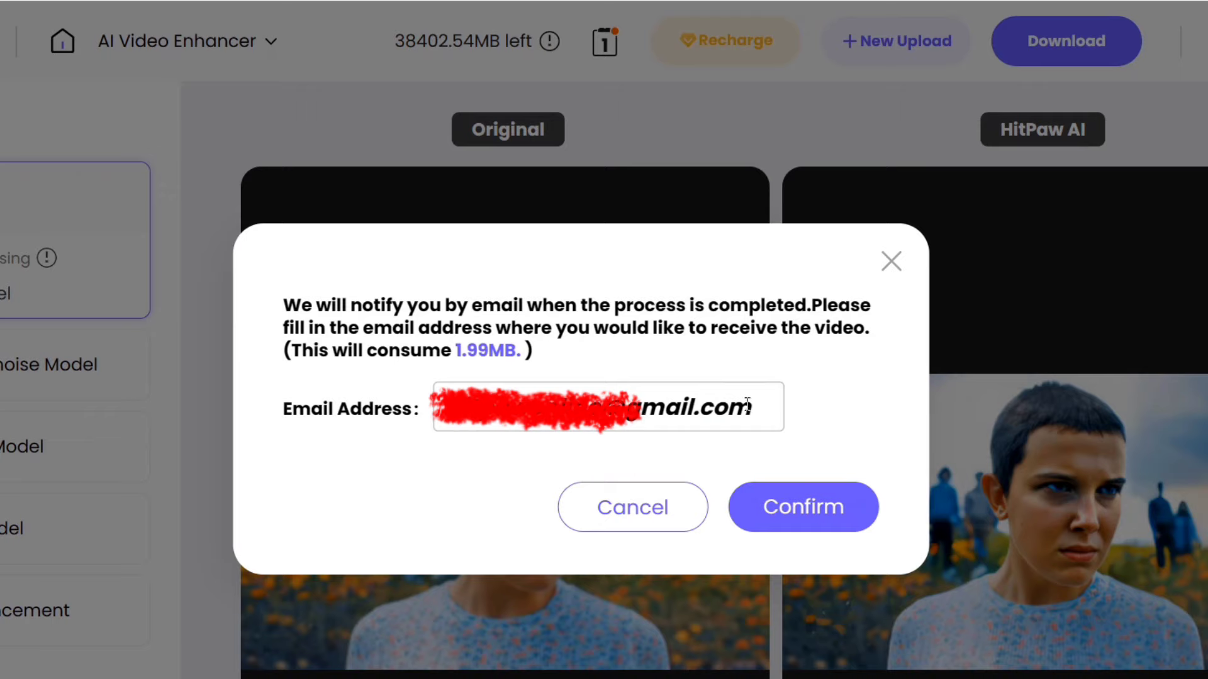
left_click(792, 512)
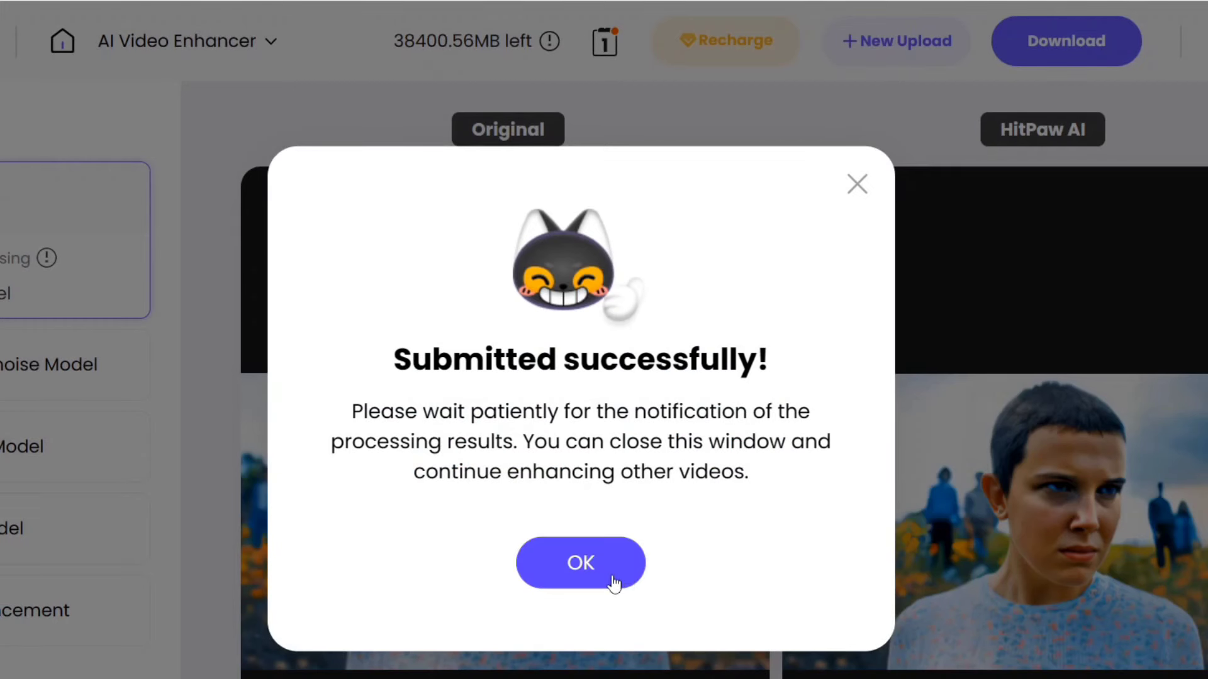
left_click(579, 565)
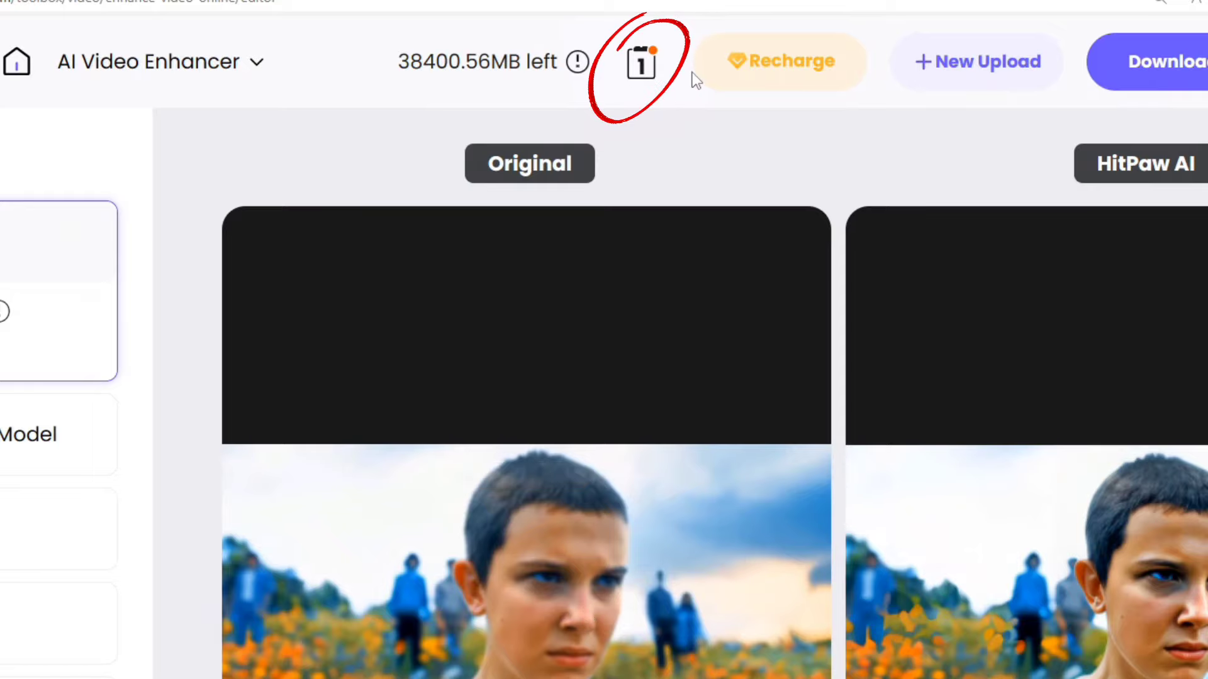
- Open the processing task list and download the first completed part1 blur.mp4
left_click(641, 63)
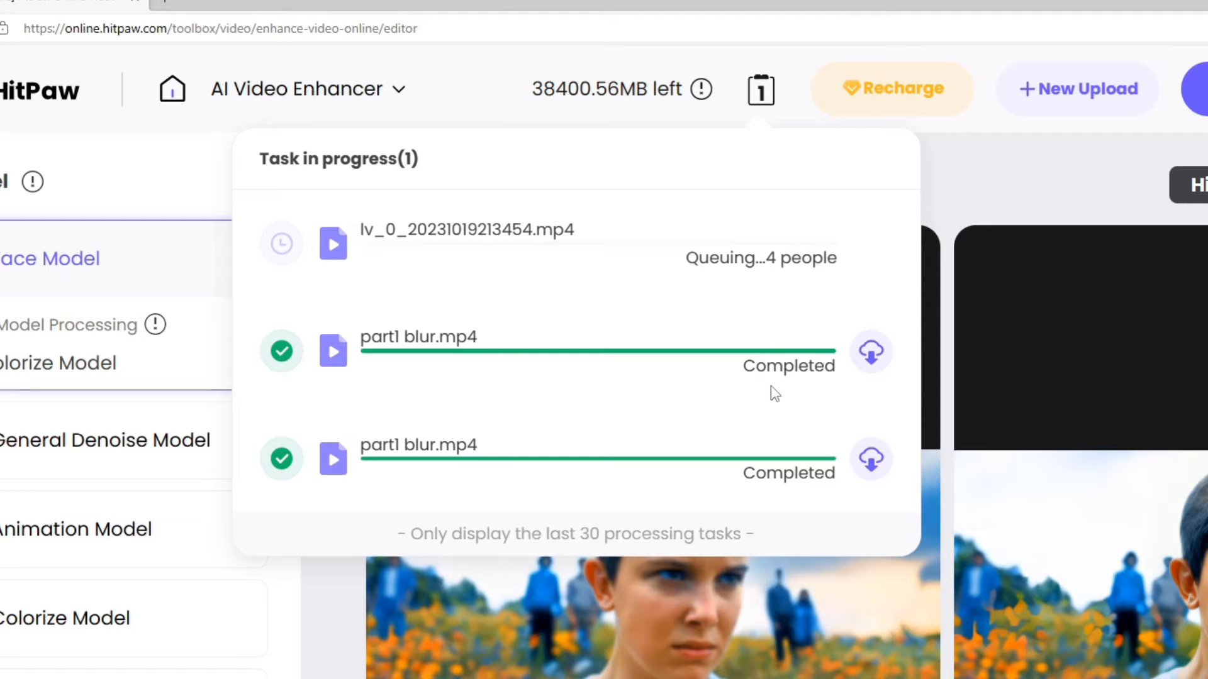
left_click(870, 351)
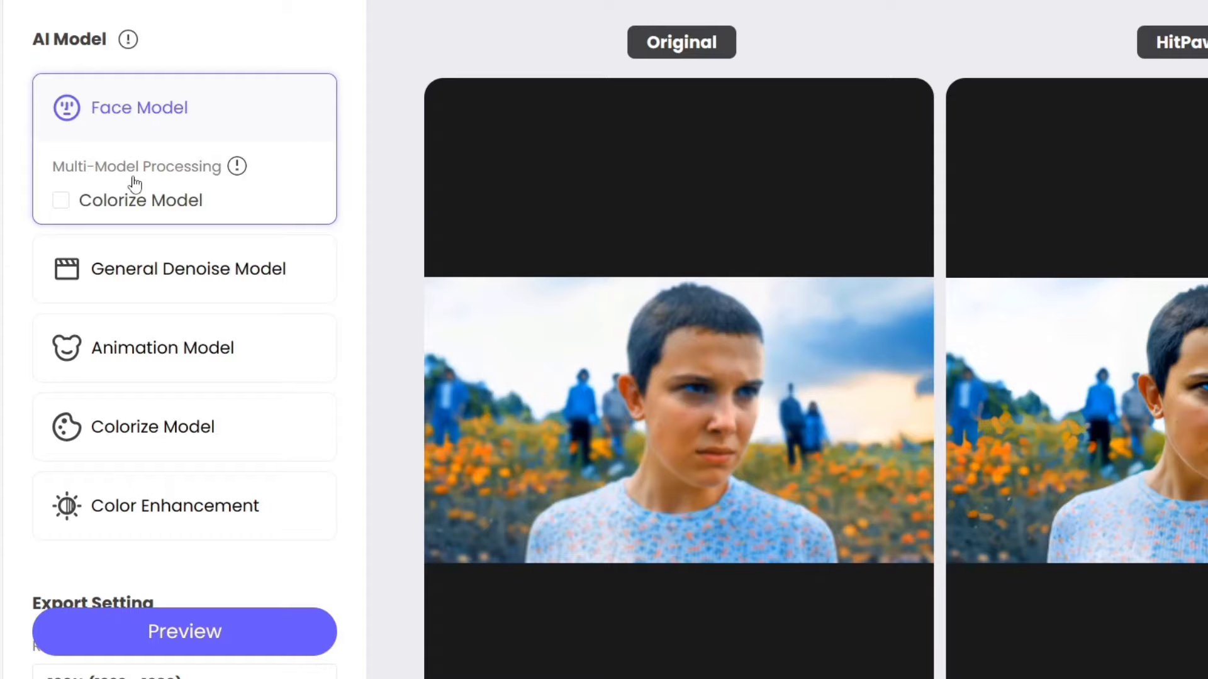
- Try the Colorize Model add-on under Face Model, and switch the AI model to General Denoise Model
mouse_move(146, 141)
left_click(63, 206)
left_click(61, 201)
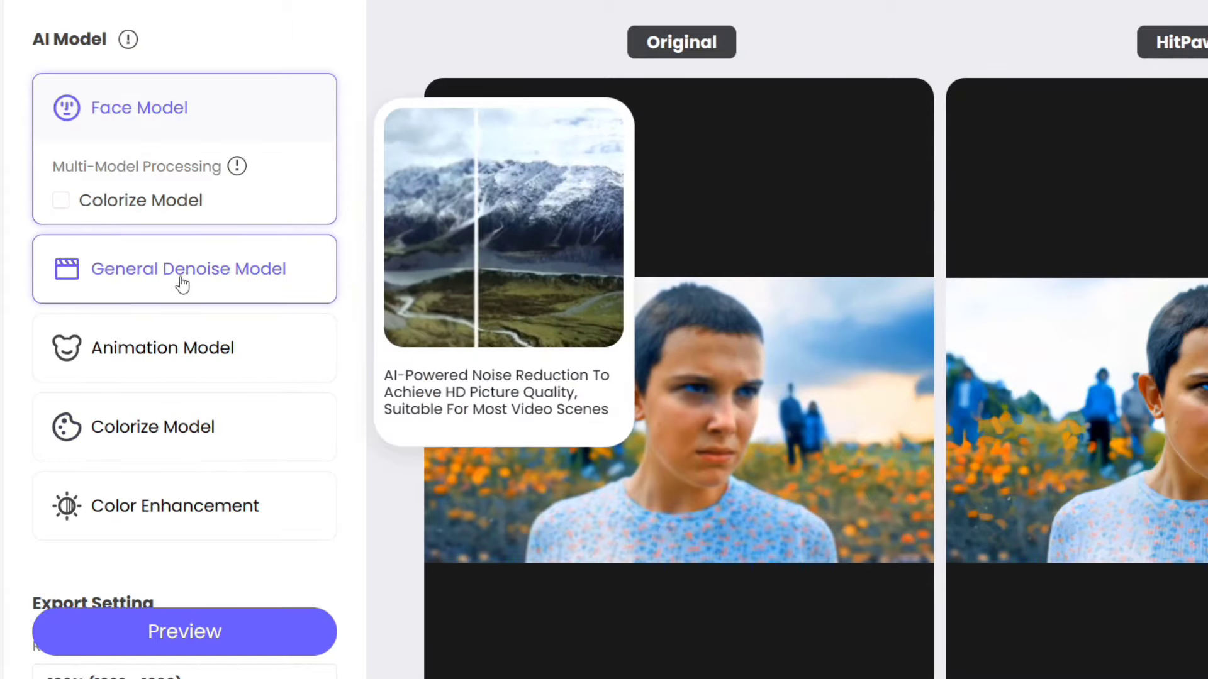
left_click(184, 285)
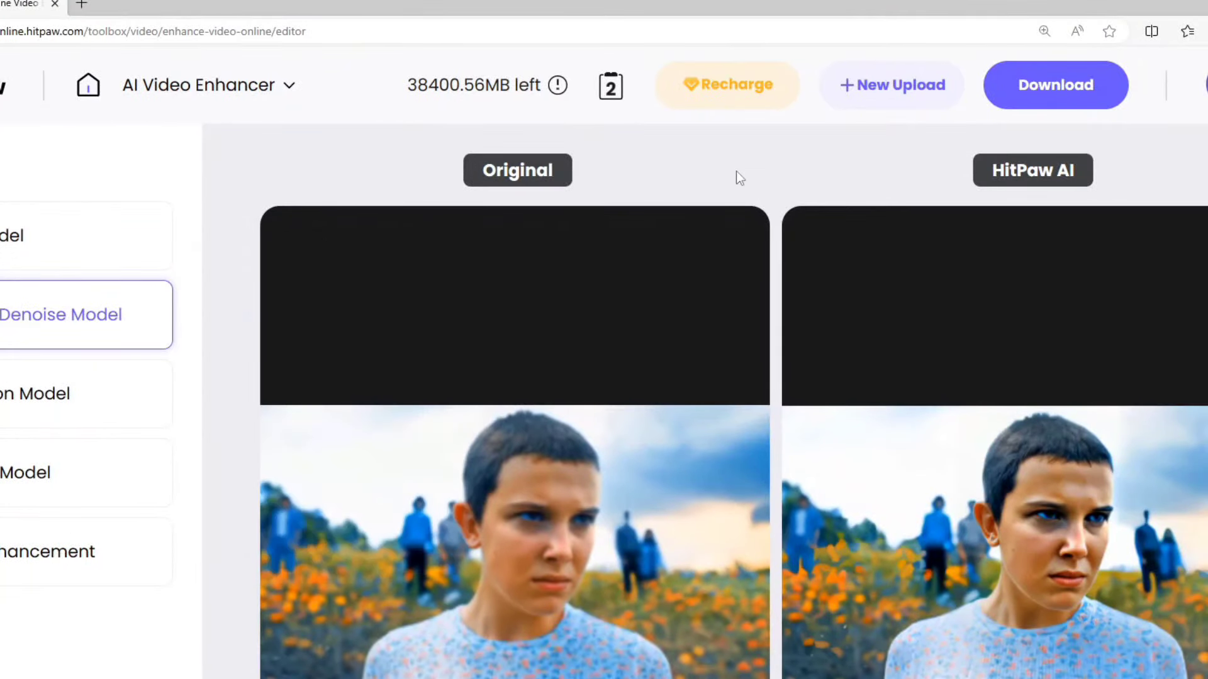
left_click(877, 93)
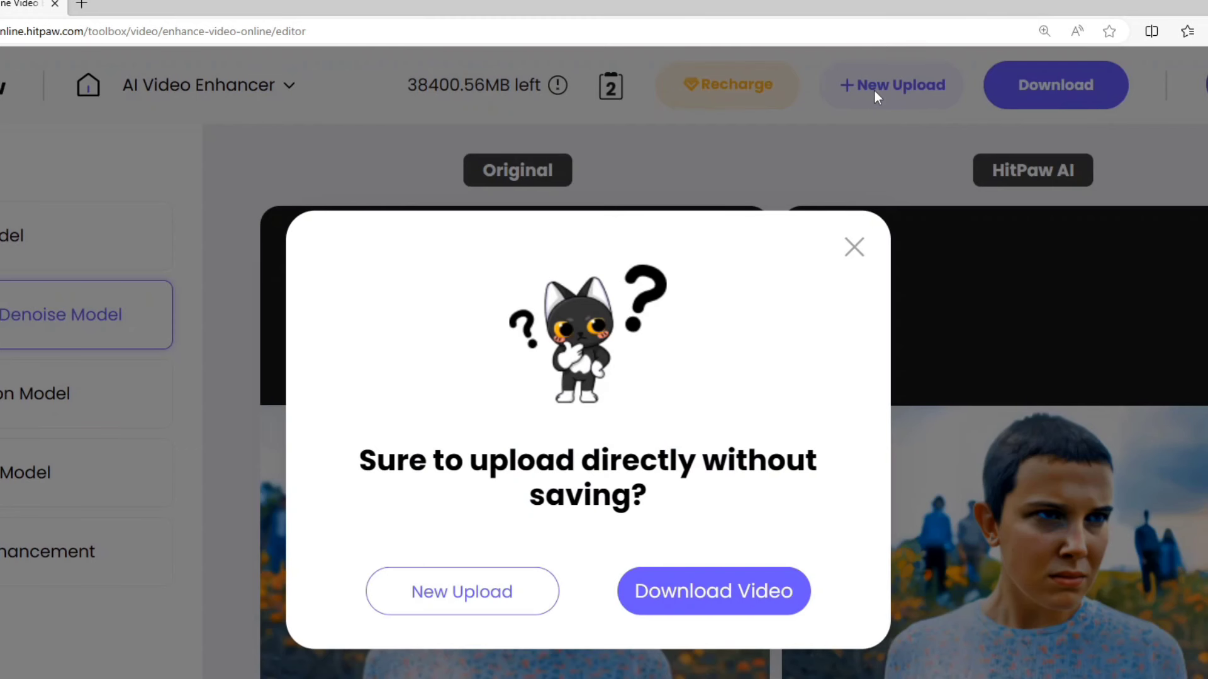
left_click(463, 594)
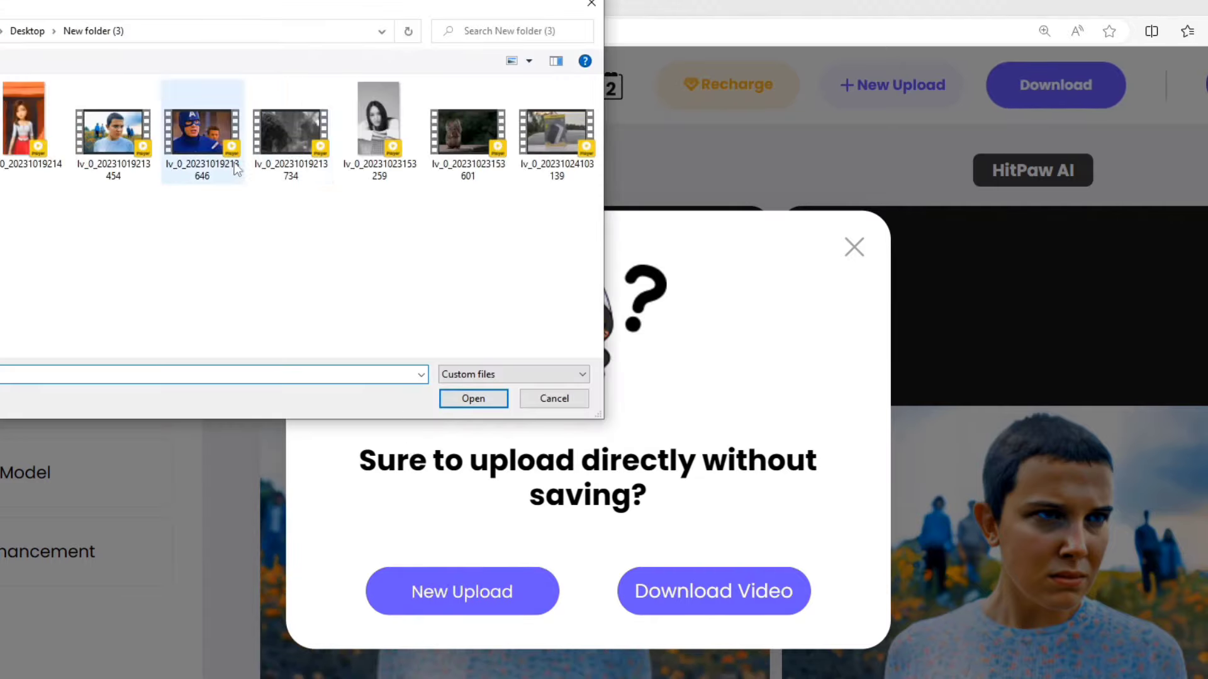
double_click(215, 157)
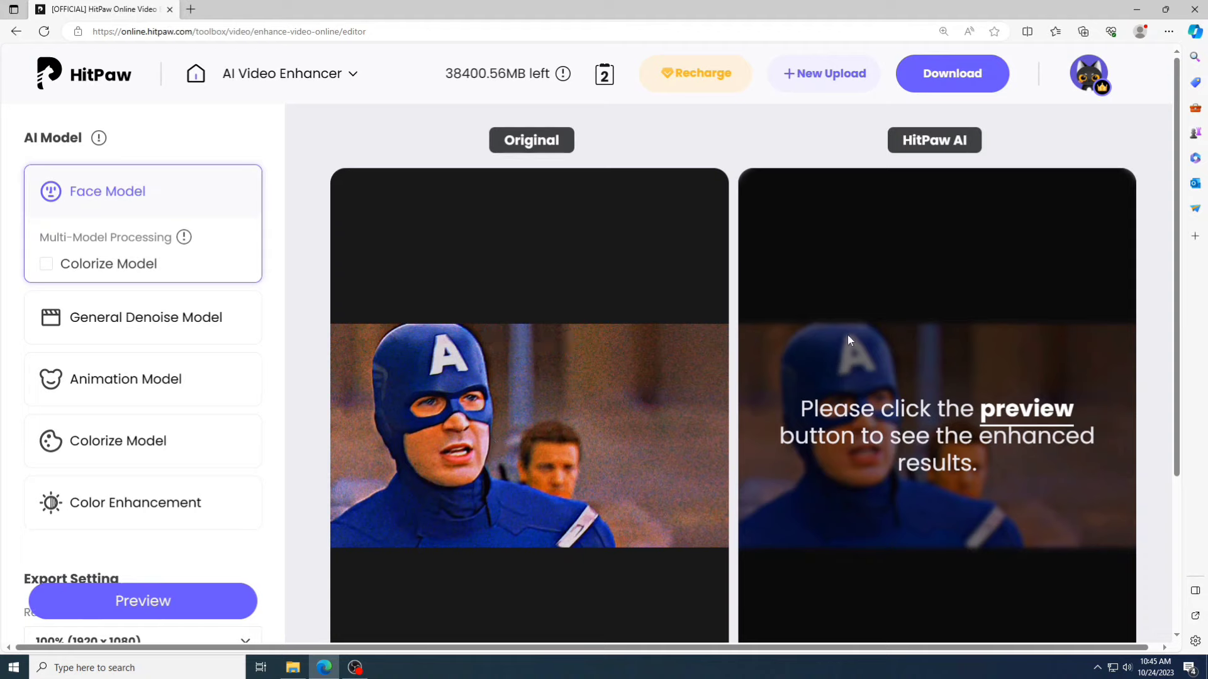
- Apply the General Denoise Model to the superhero clip and generate its enhanced preview
mouse_move(153, 217)
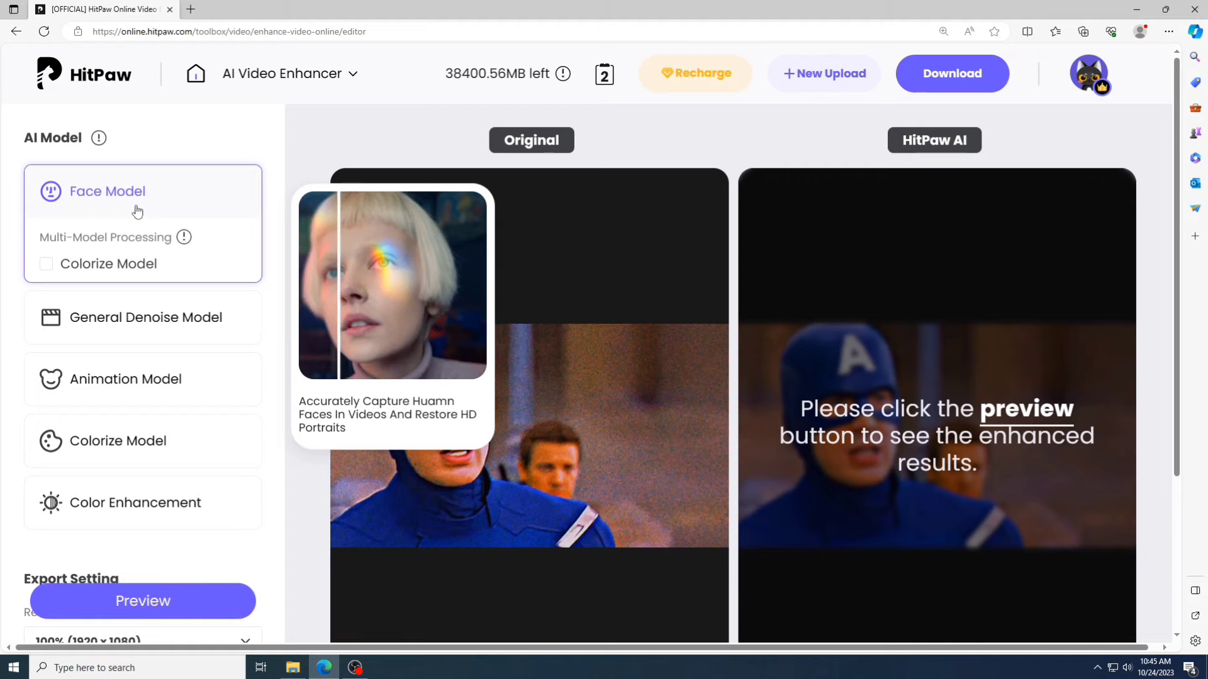
mouse_move(144, 332)
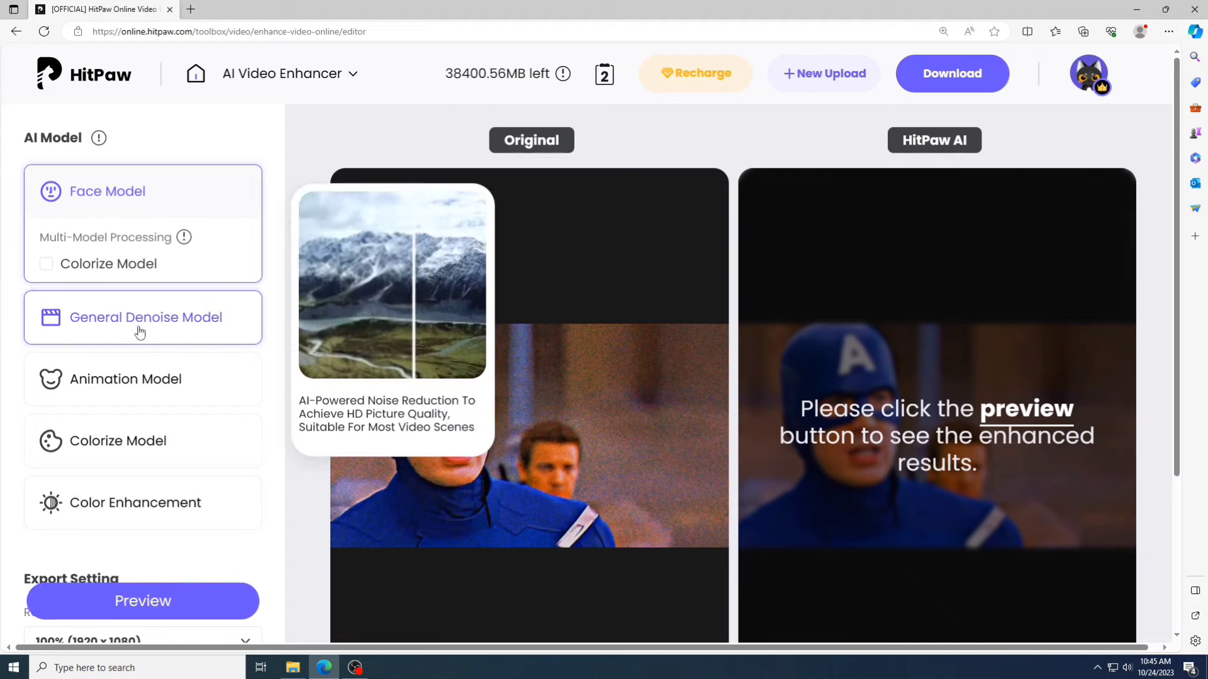
left_click(140, 331)
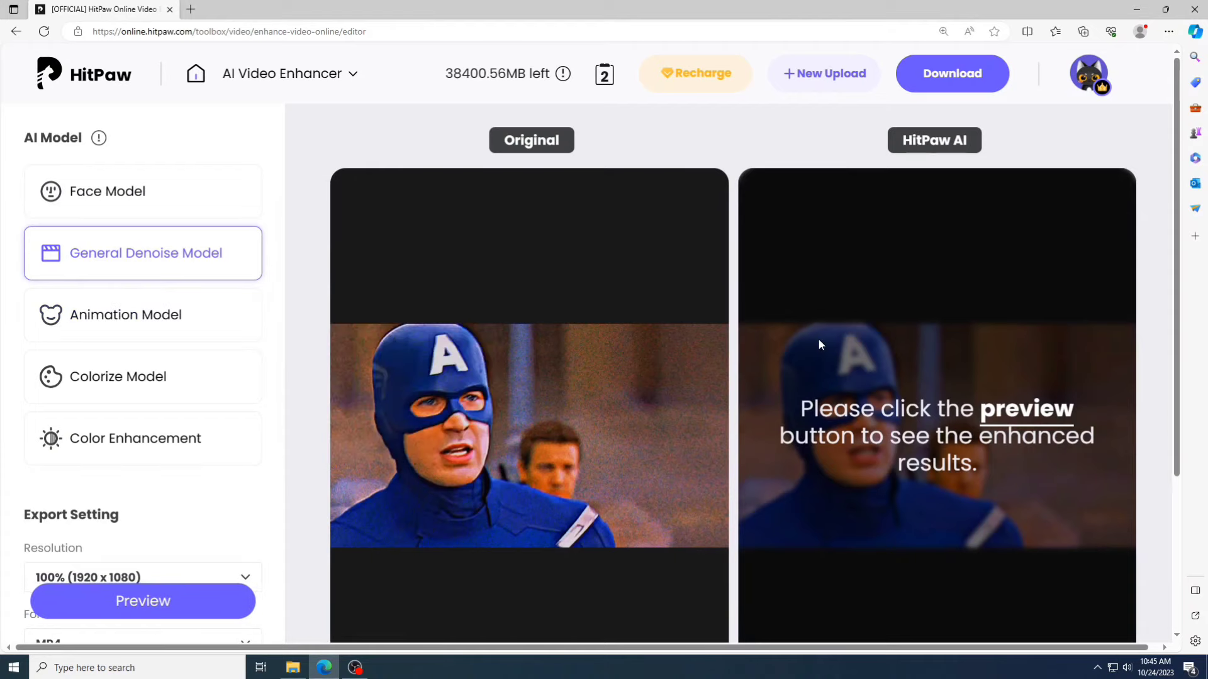
left_click(1012, 409)
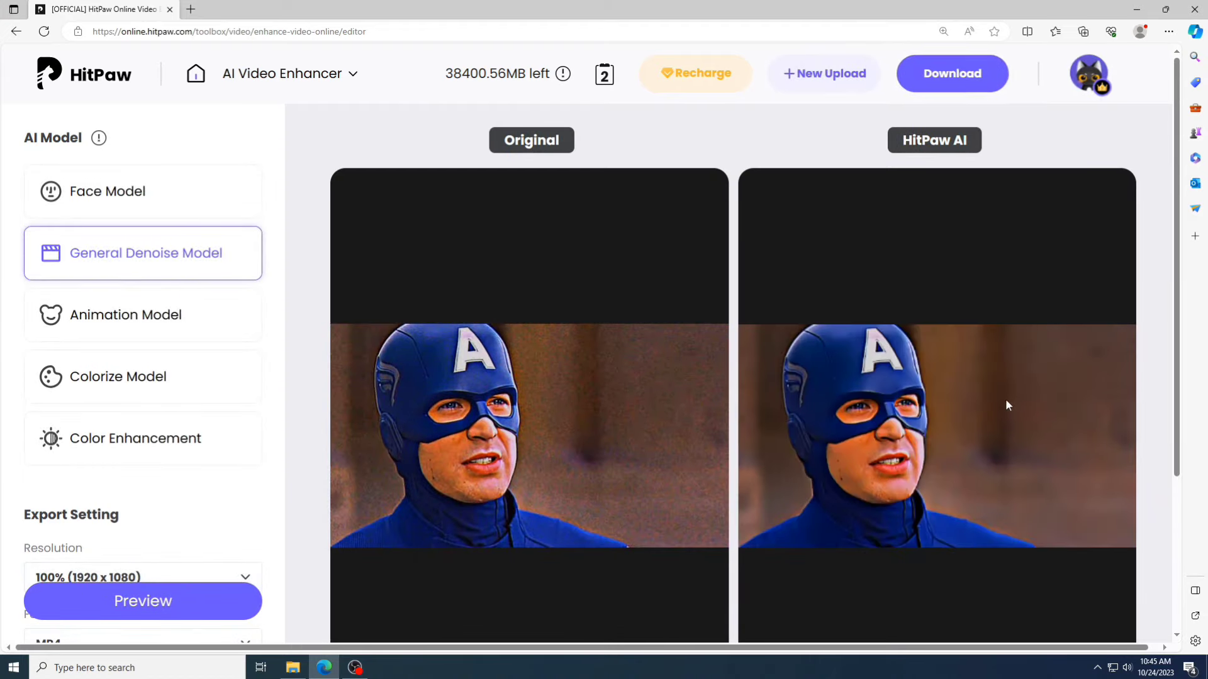
- Play the denoised preview from the beginning to compare it with the original clip
scroll(1006, 399, "down", 4)
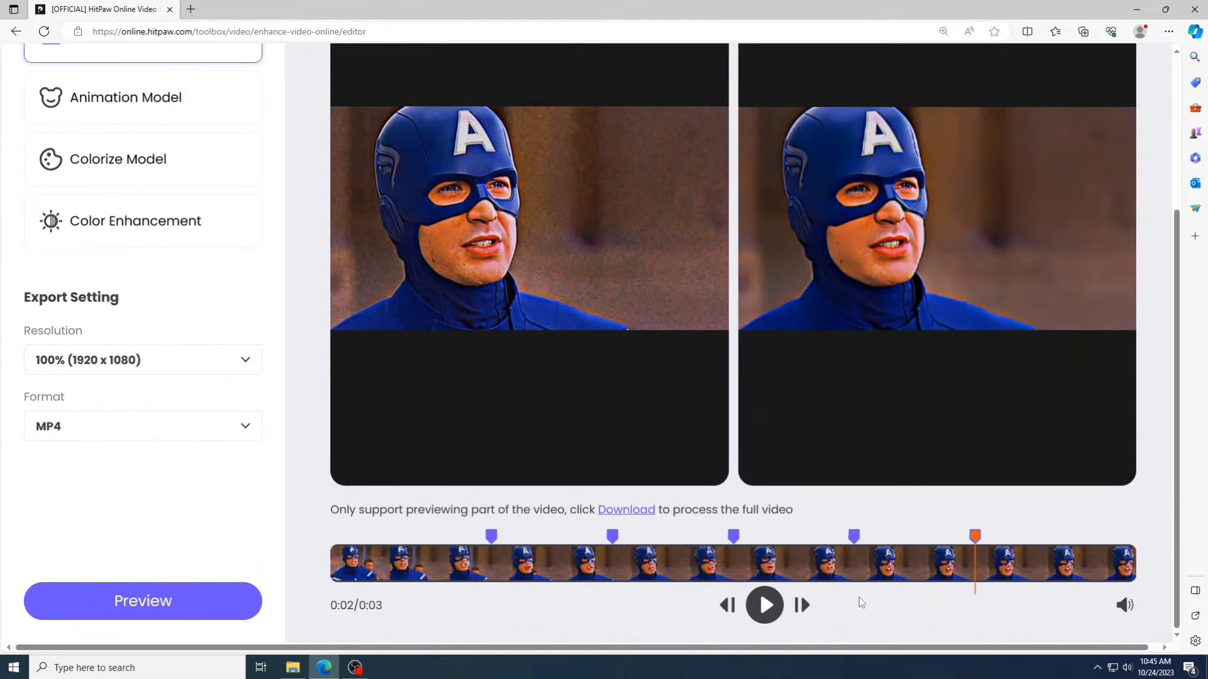
left_click_drag(974, 536, 321, 396)
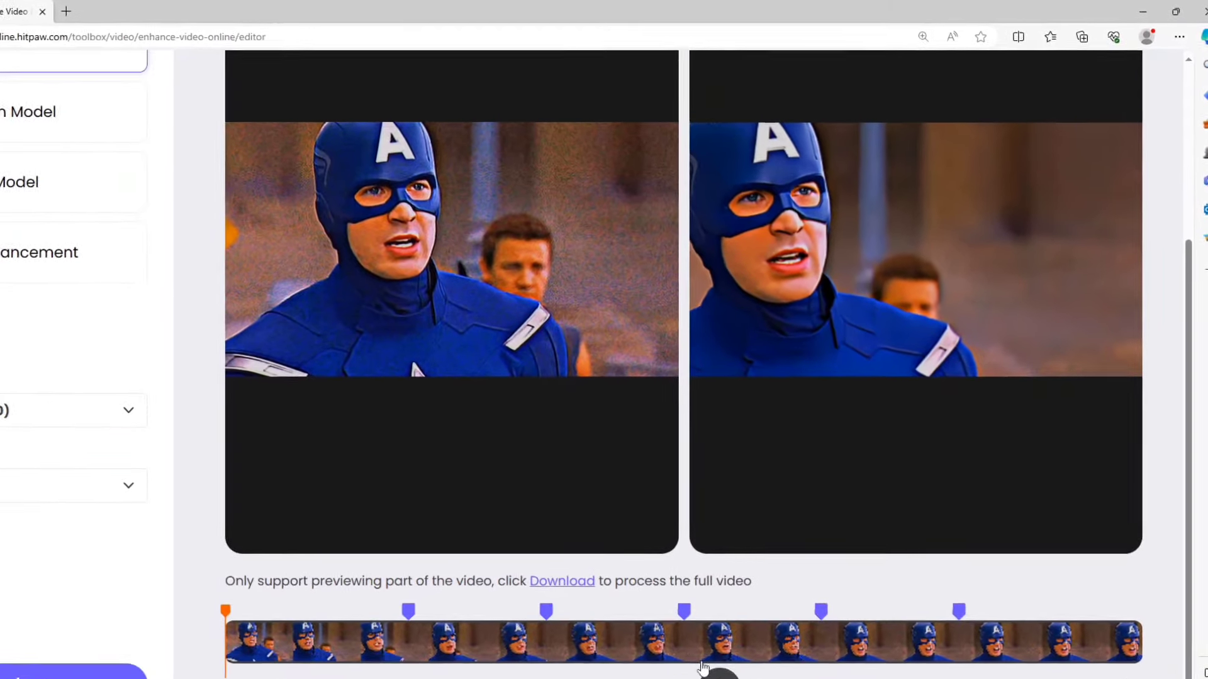
left_click(703, 668)
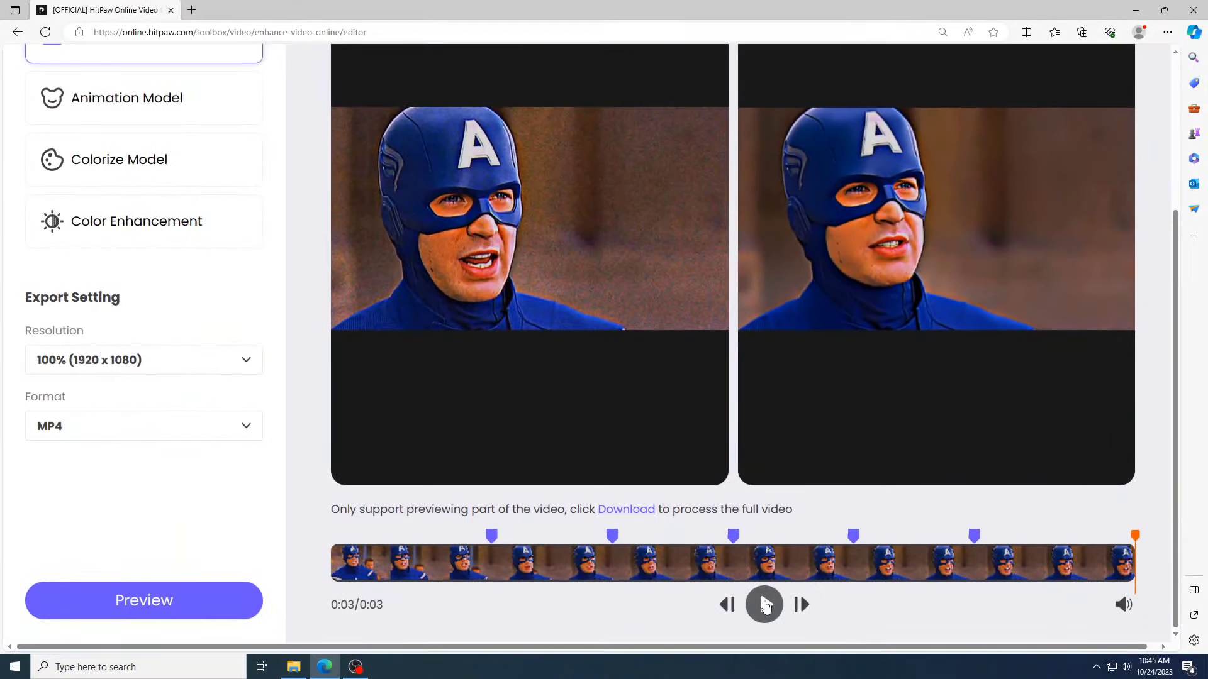
scroll(763, 603, "up", 3)
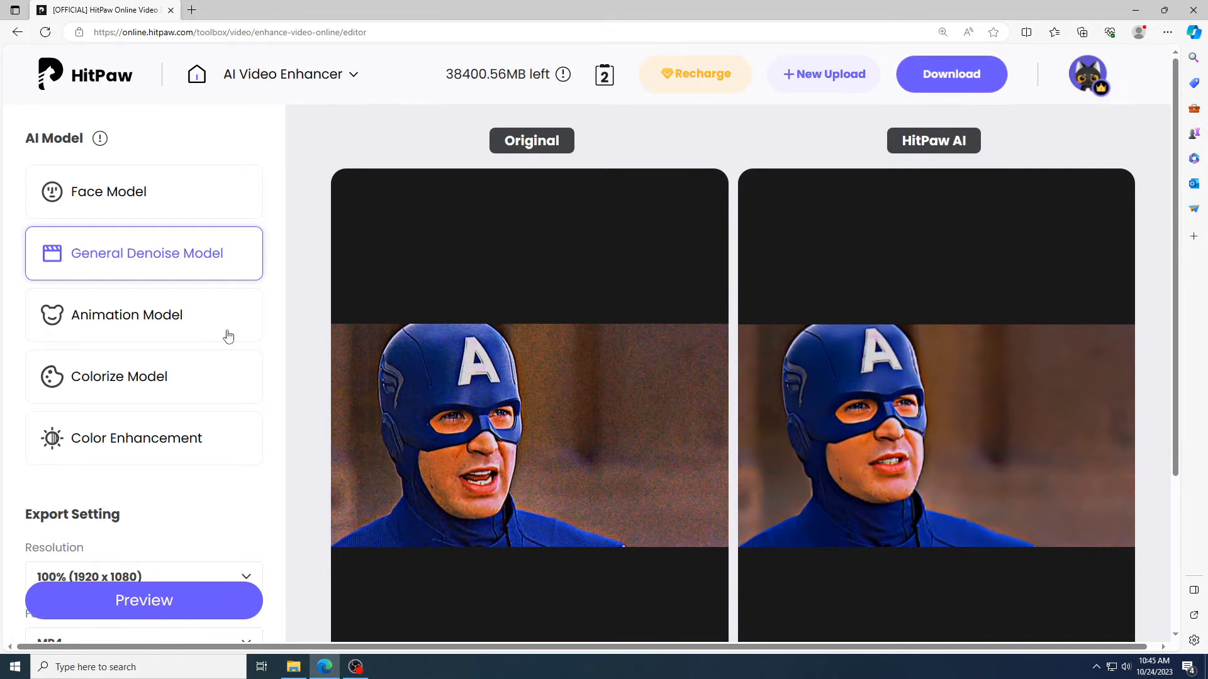
- Upload the animated girl clip without saving the current video, and preview it enhanced with the Animation Model
mouse_move(208, 331)
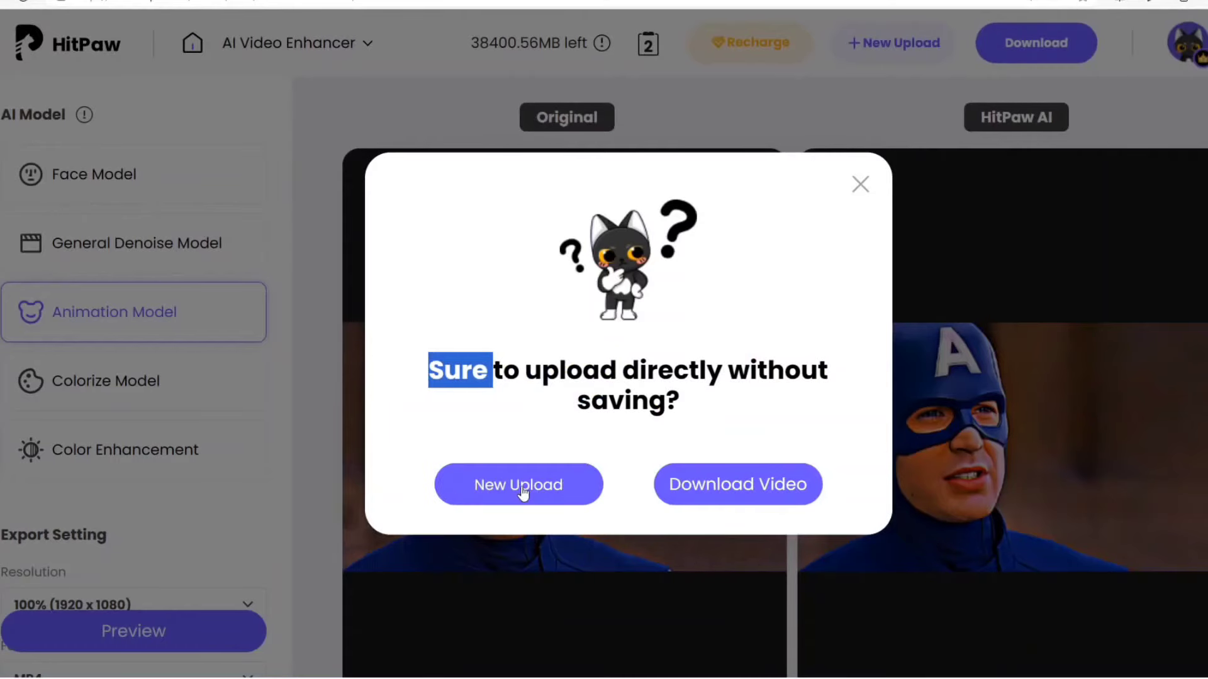
left_click(570, 490)
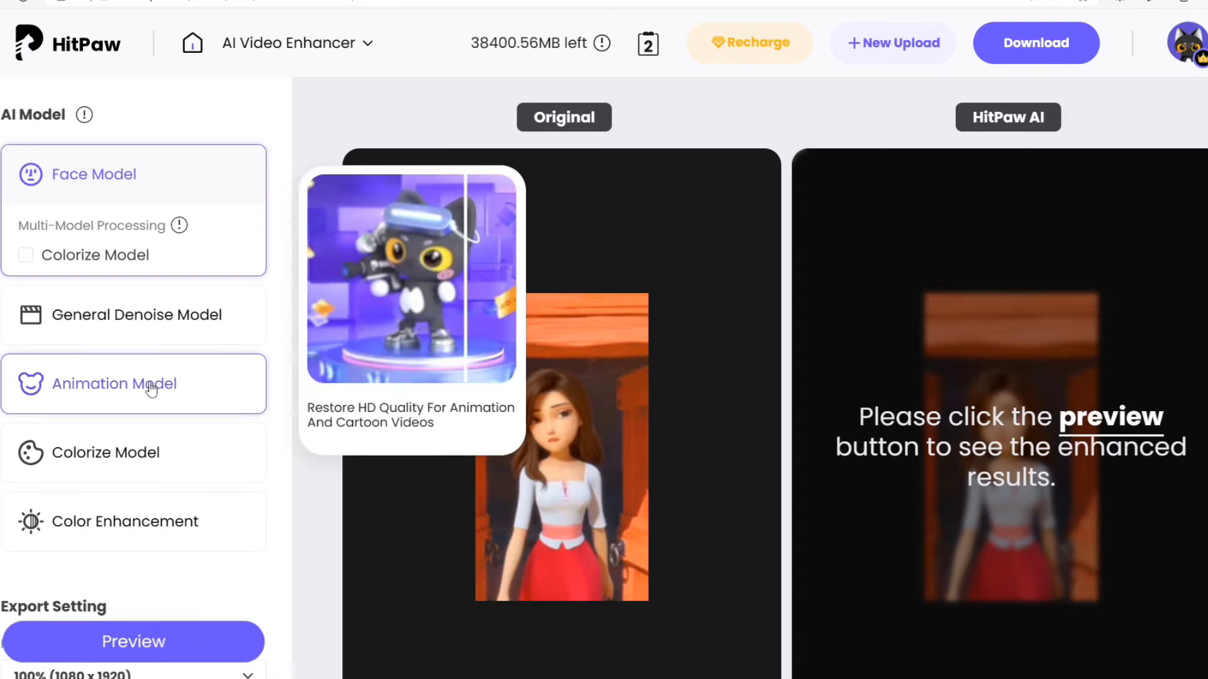
left_click(151, 388)
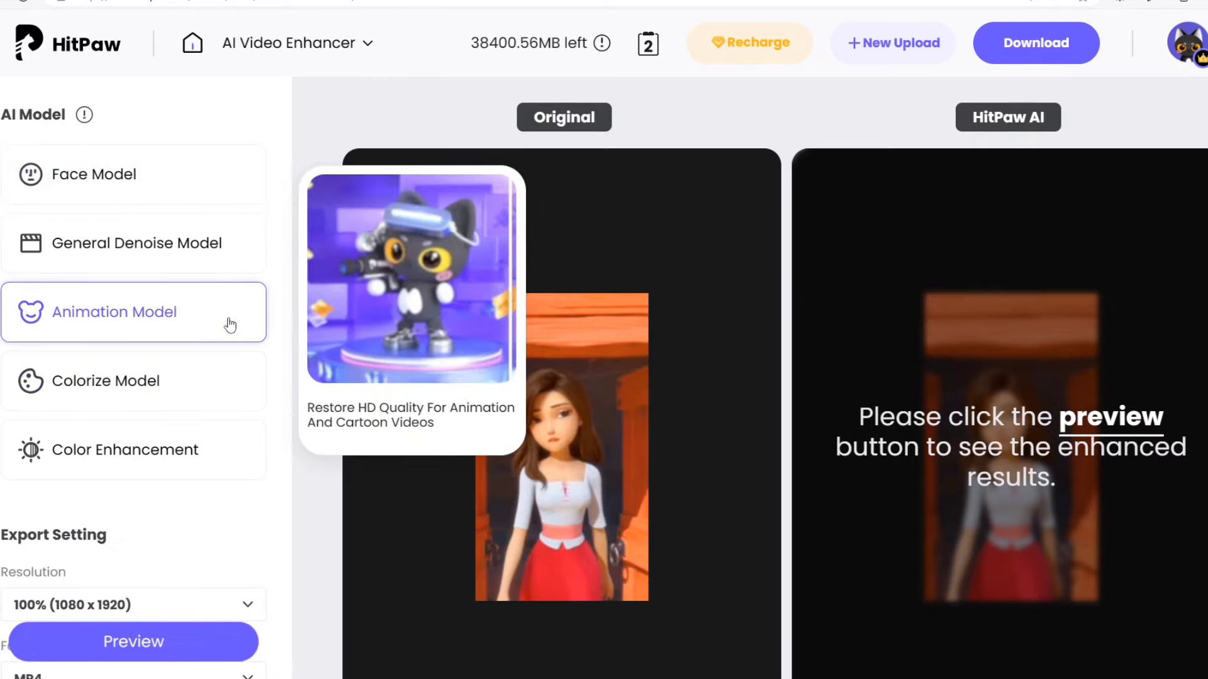
left_click(1114, 422)
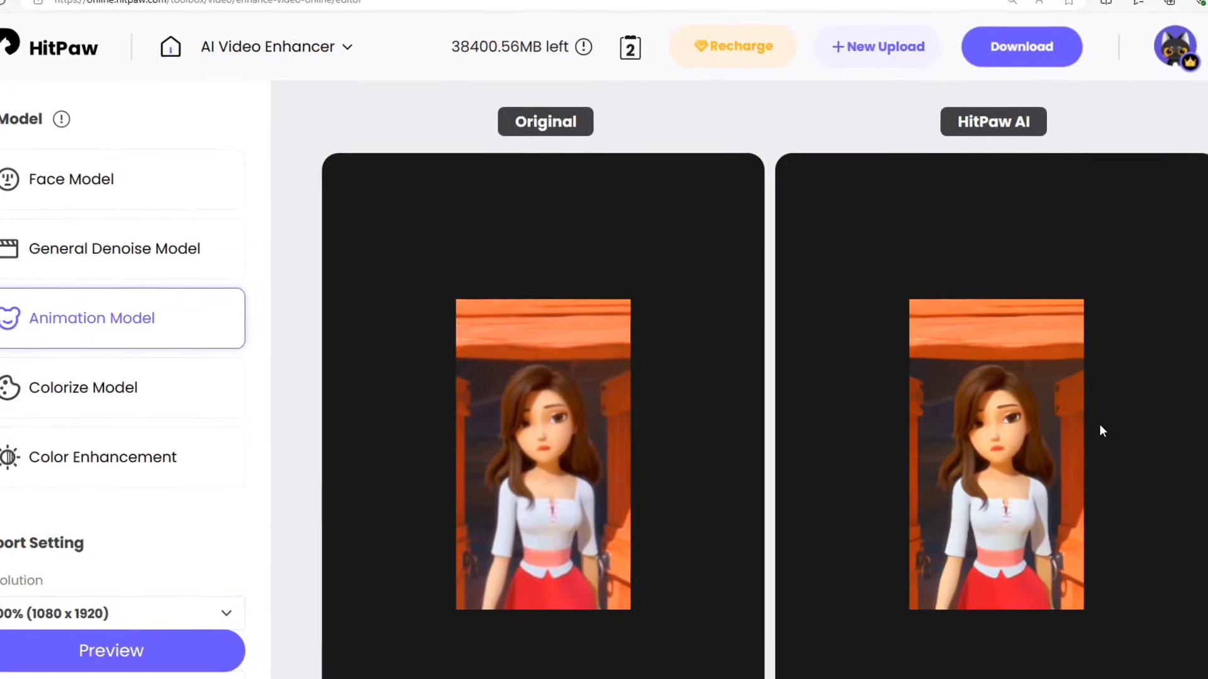
- Play the Animation Model preview of the animated girl clip to compare it with the original
scroll(1101, 427, "down", 5)
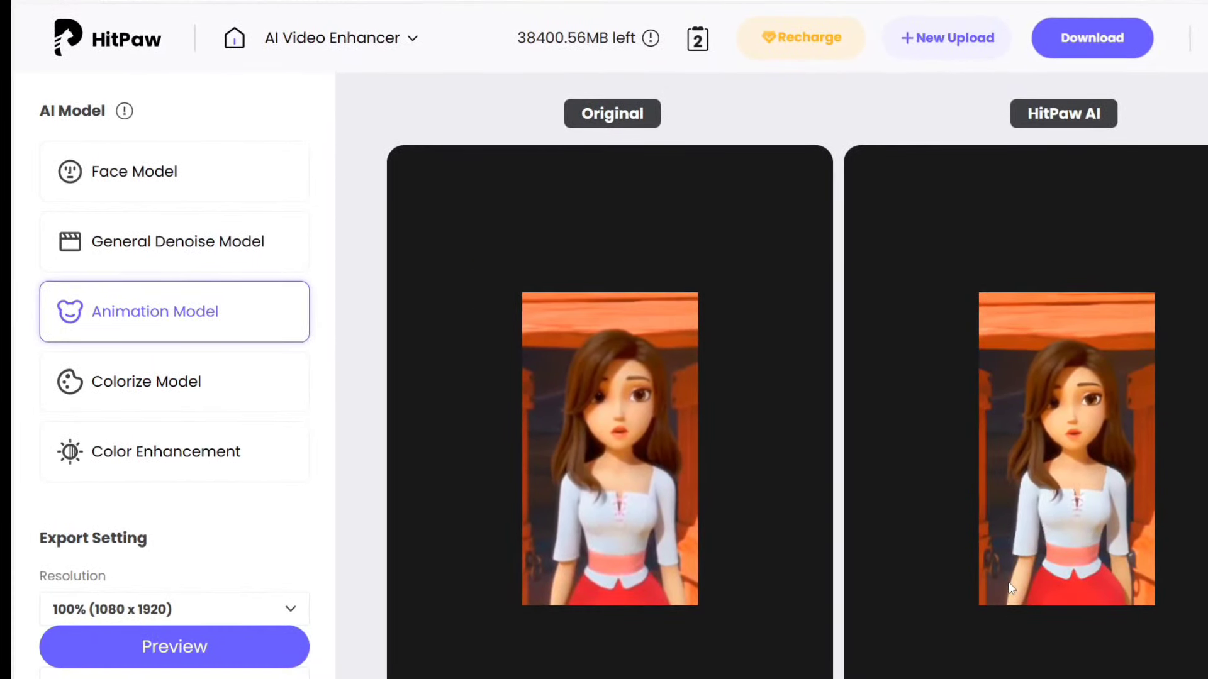
- Preview the black-and-white portrait clip enhanced with the Colorize Model, and compare it with the original from the beginning
mouse_move(164, 396)
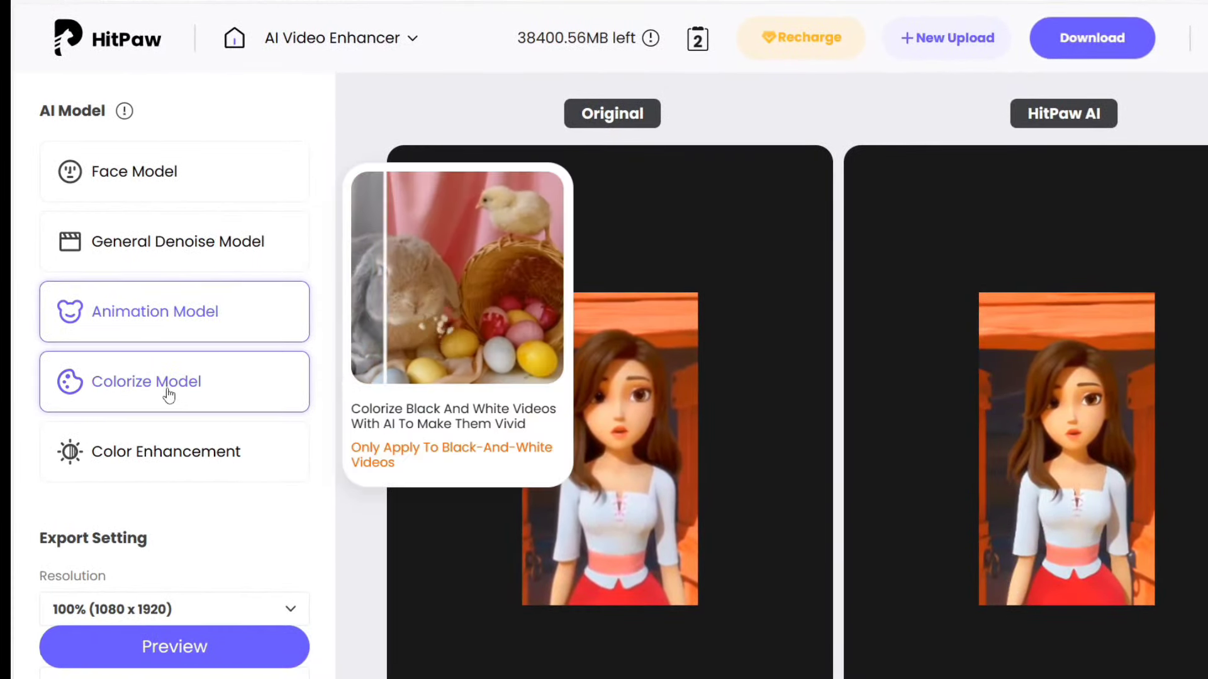
left_click(170, 395)
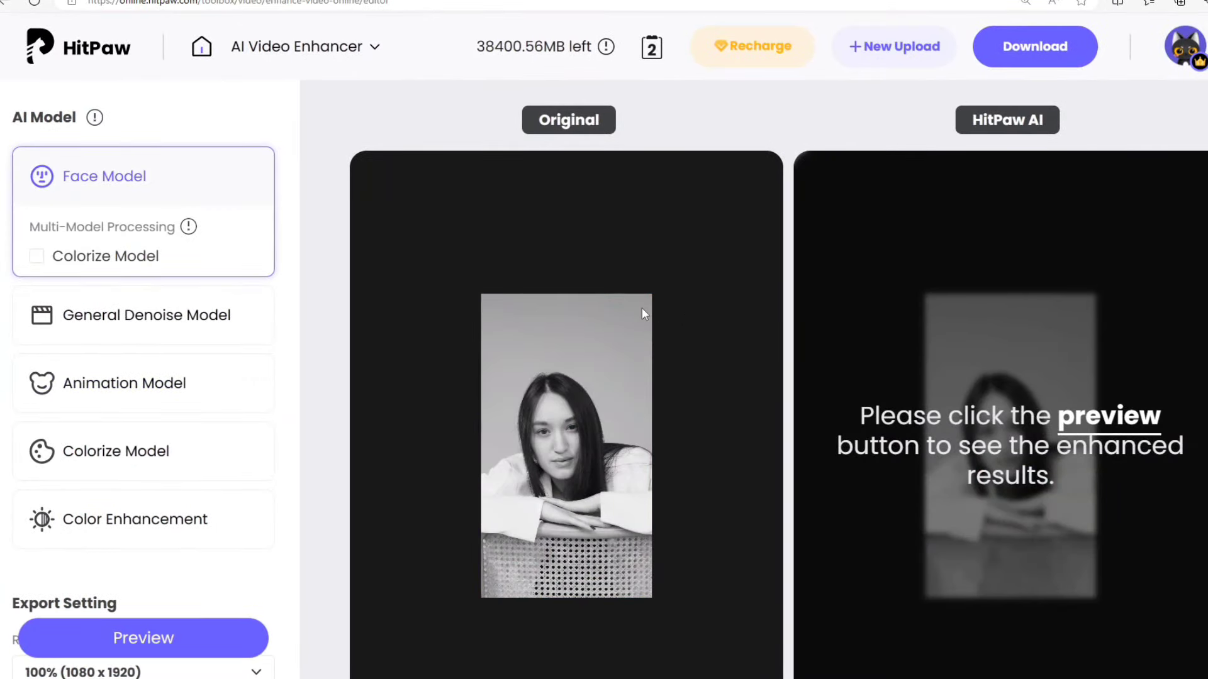
mouse_move(626, 310)
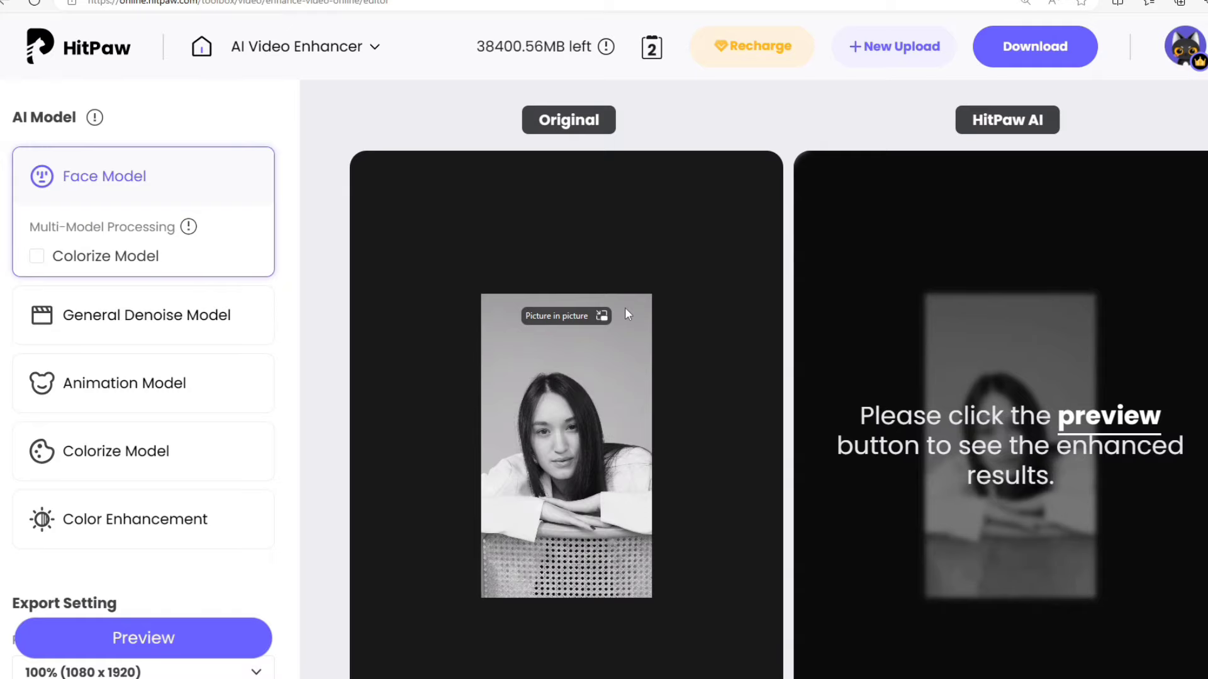
left_click(252, 451)
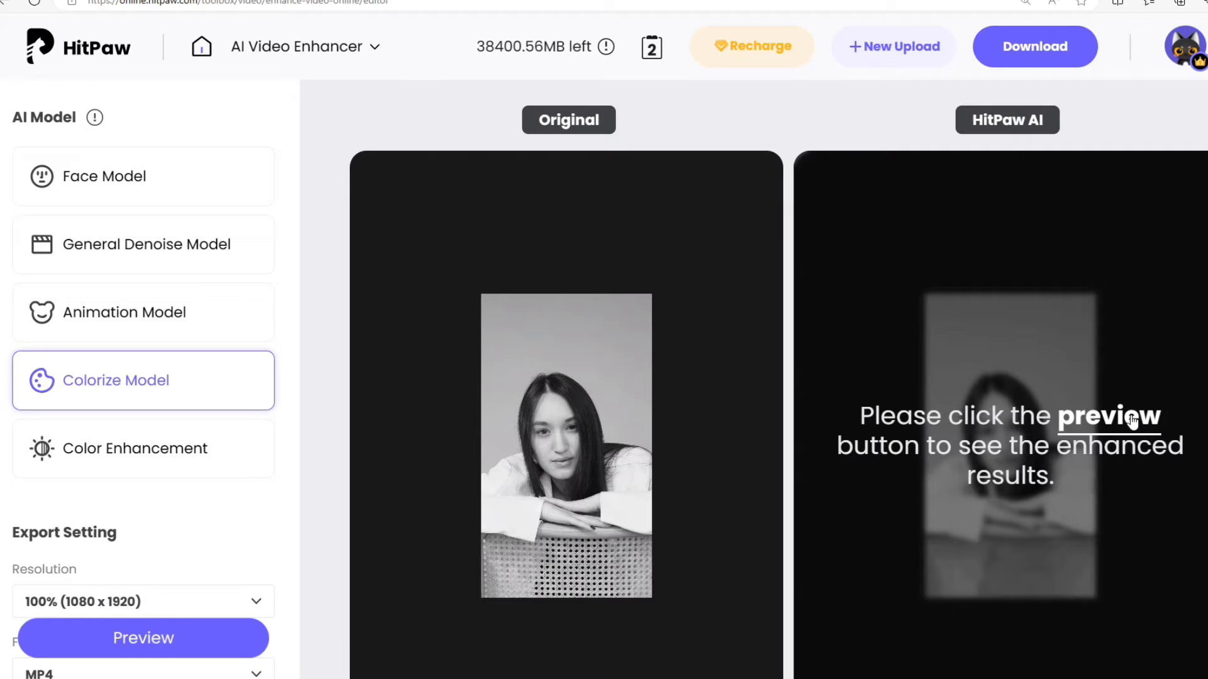
left_click(1131, 417)
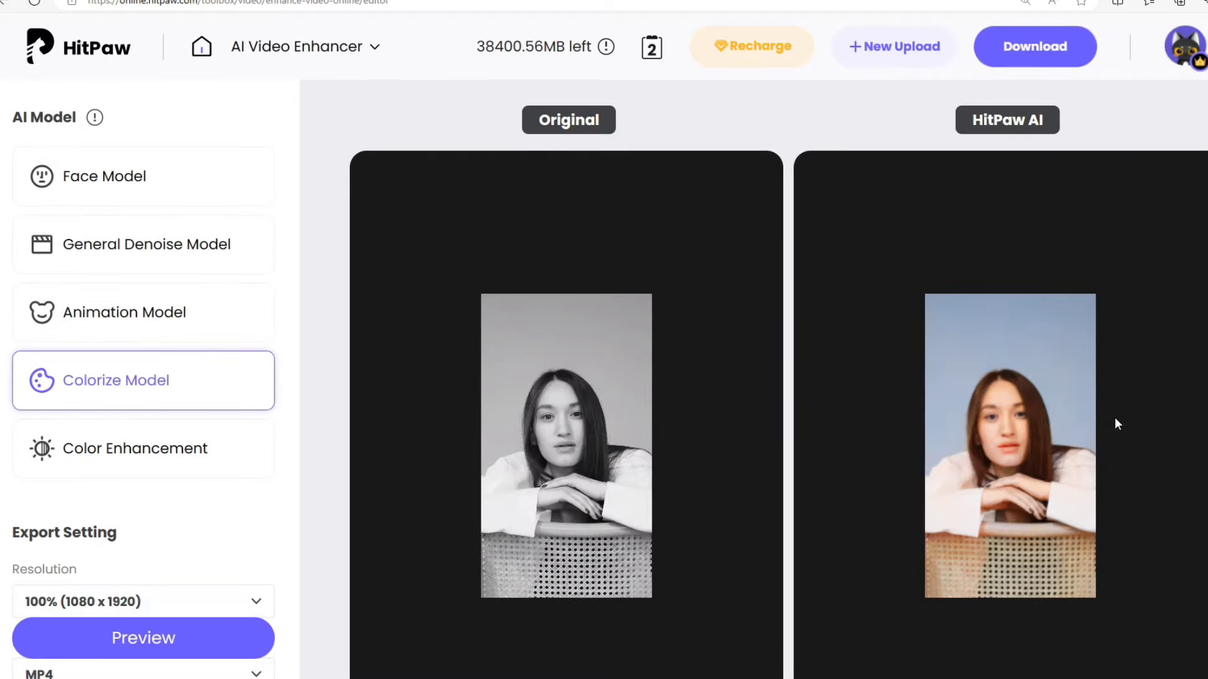
scroll(1114, 417, "down", 4)
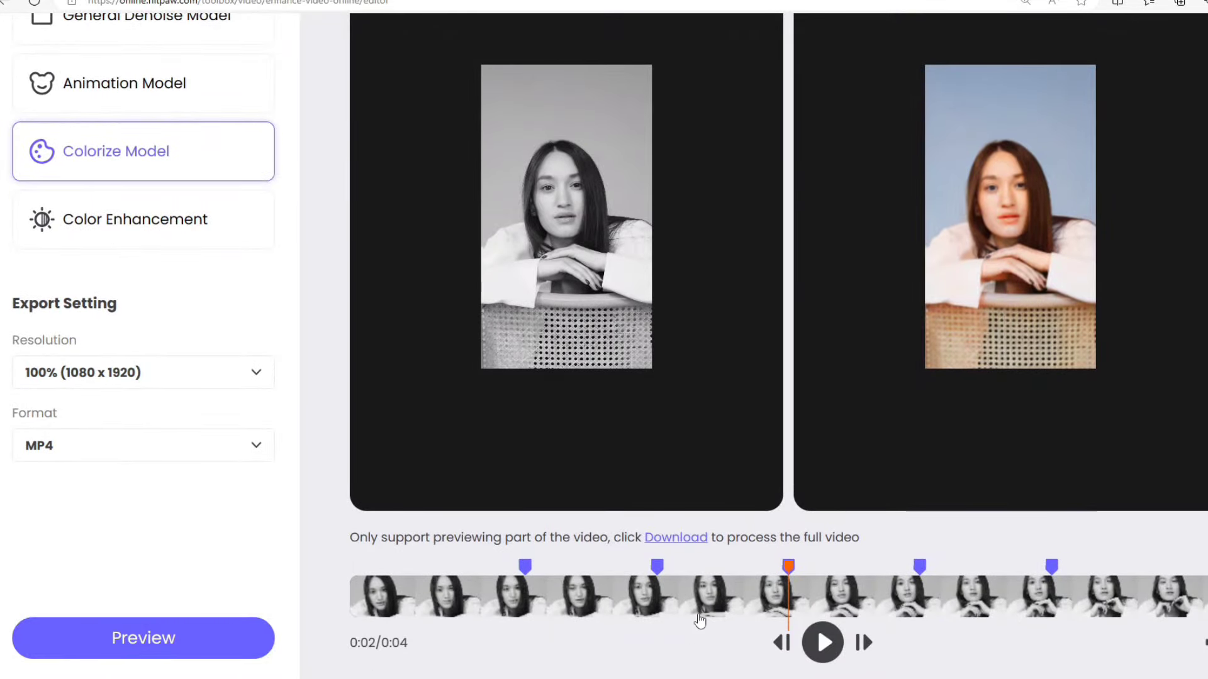
left_click_drag(790, 562, 348, 559)
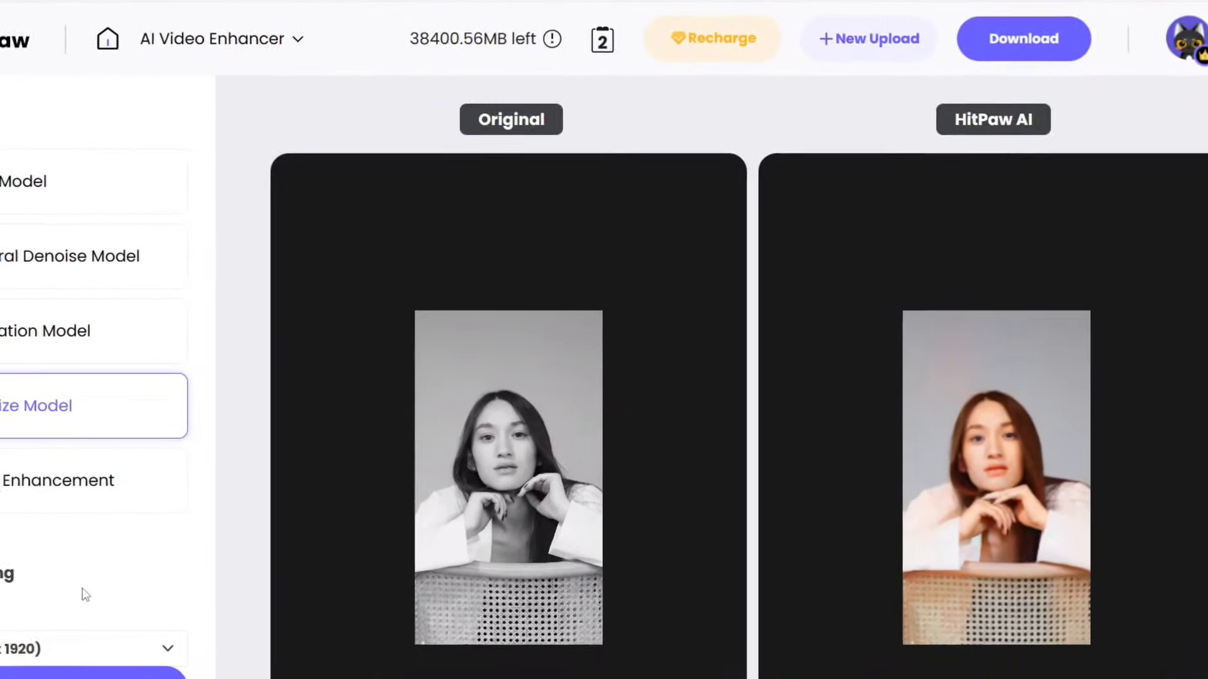
- Preview the dark squirrel clip enhanced with the Color Enhancement model, and rewind the comparison to 0:00
mouse_move(117, 465)
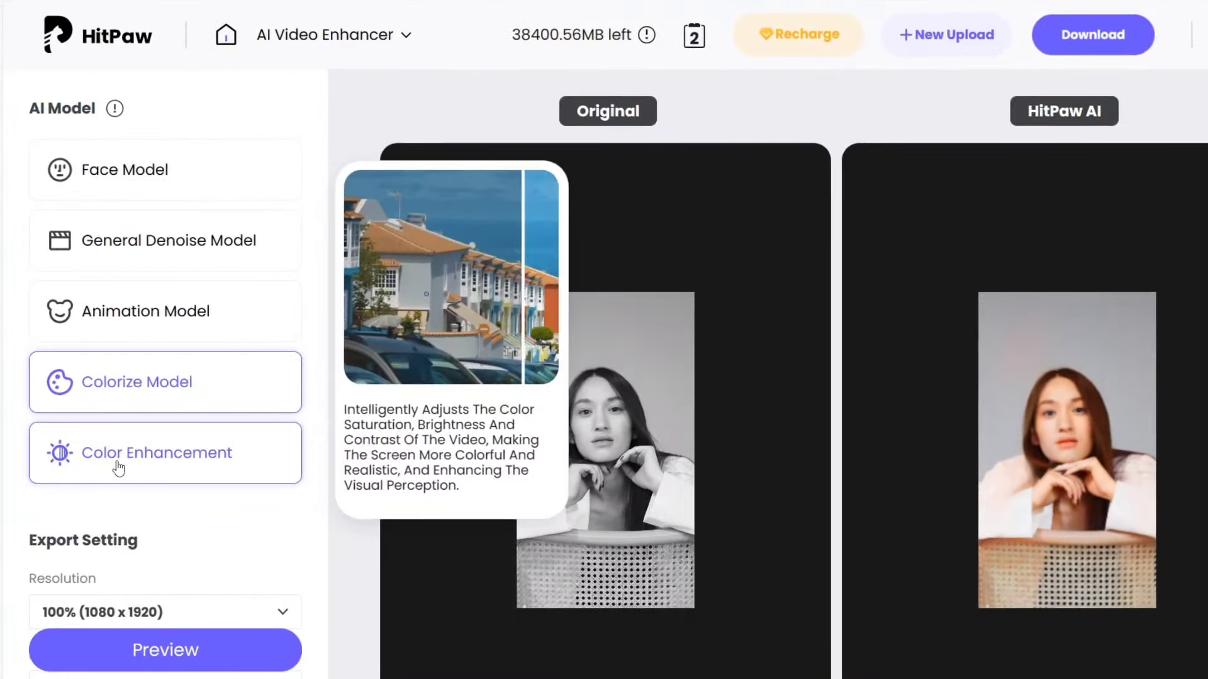
left_click(172, 463)
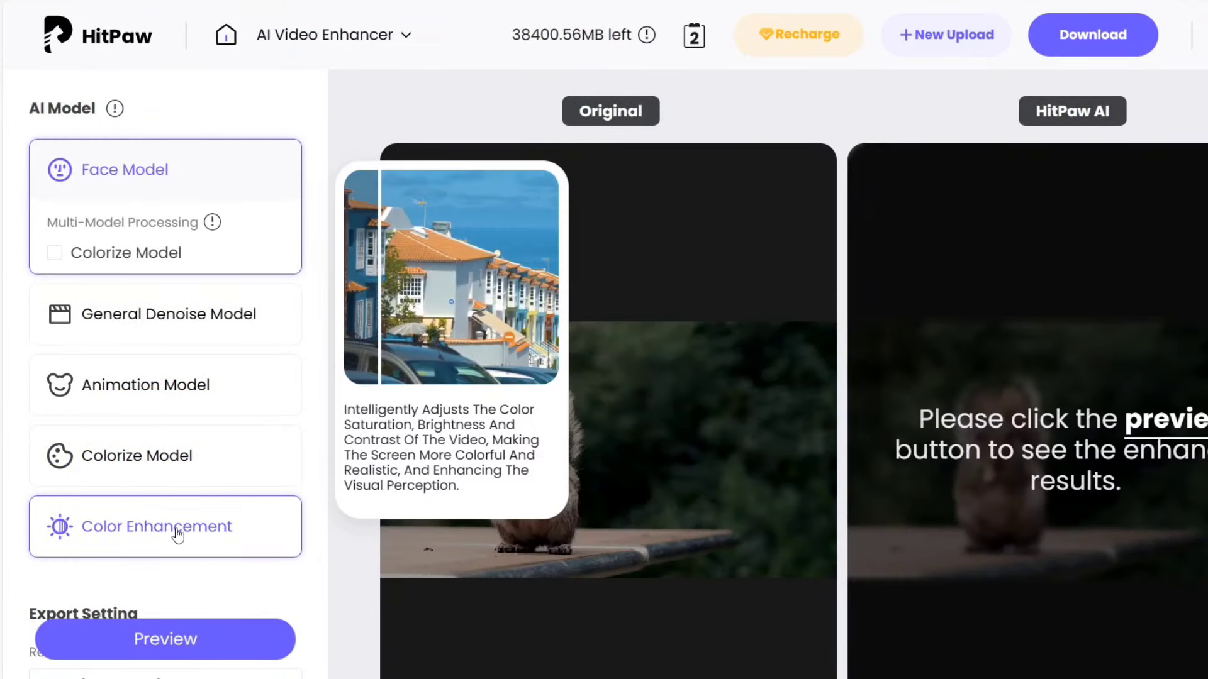
left_click(178, 534)
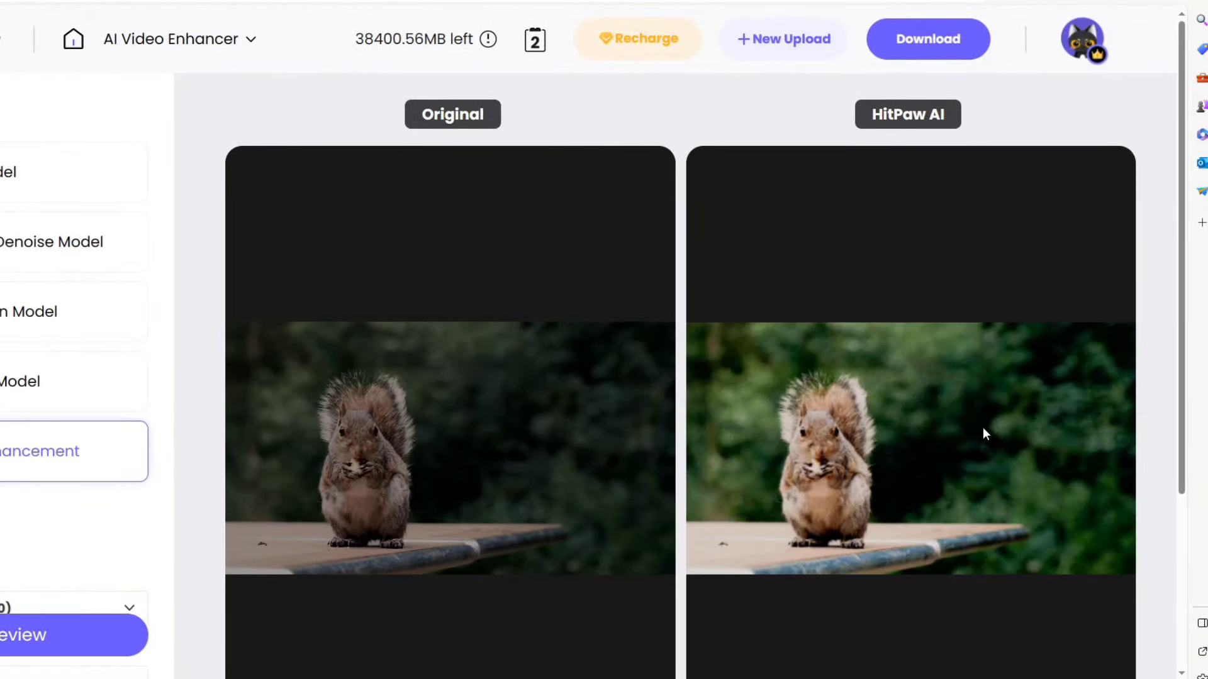
scroll(983, 428, "down", 4)
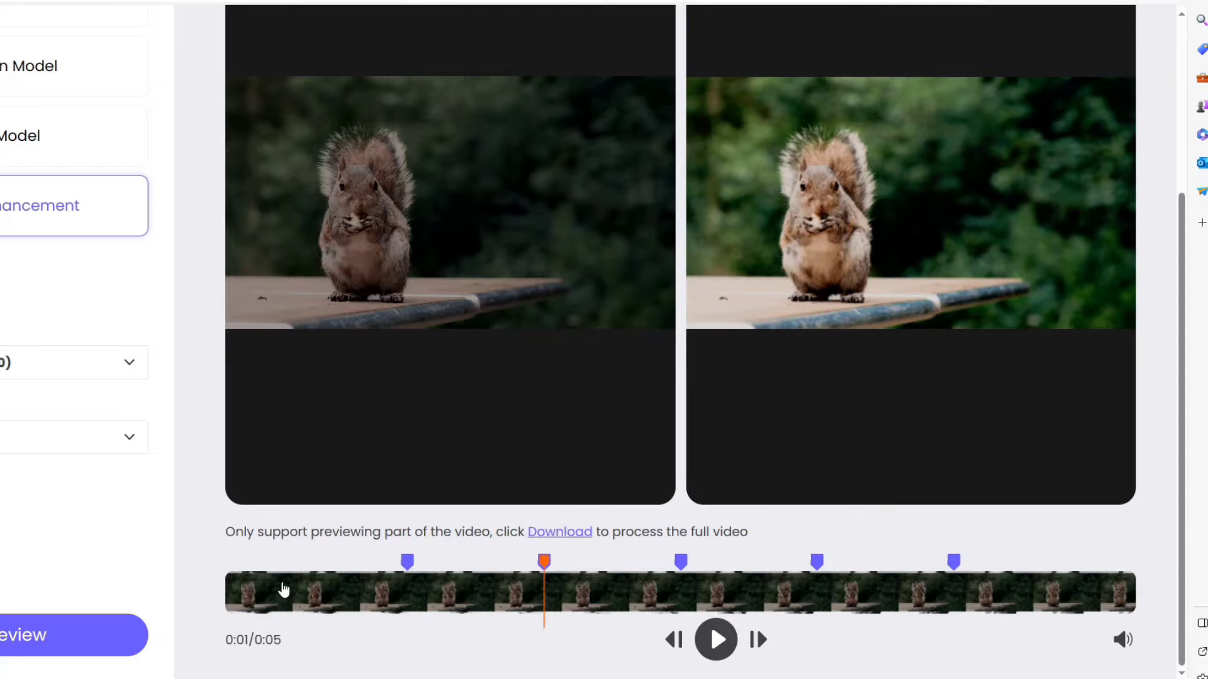
left_click_drag(541, 559, 186, 574)
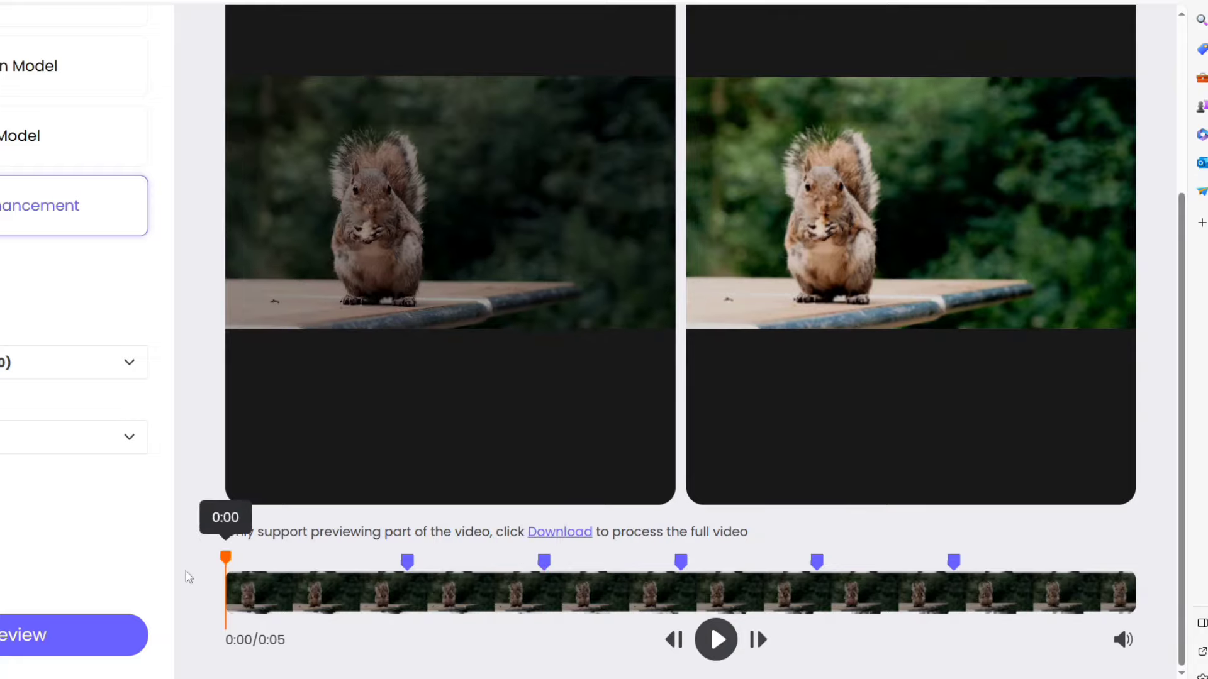